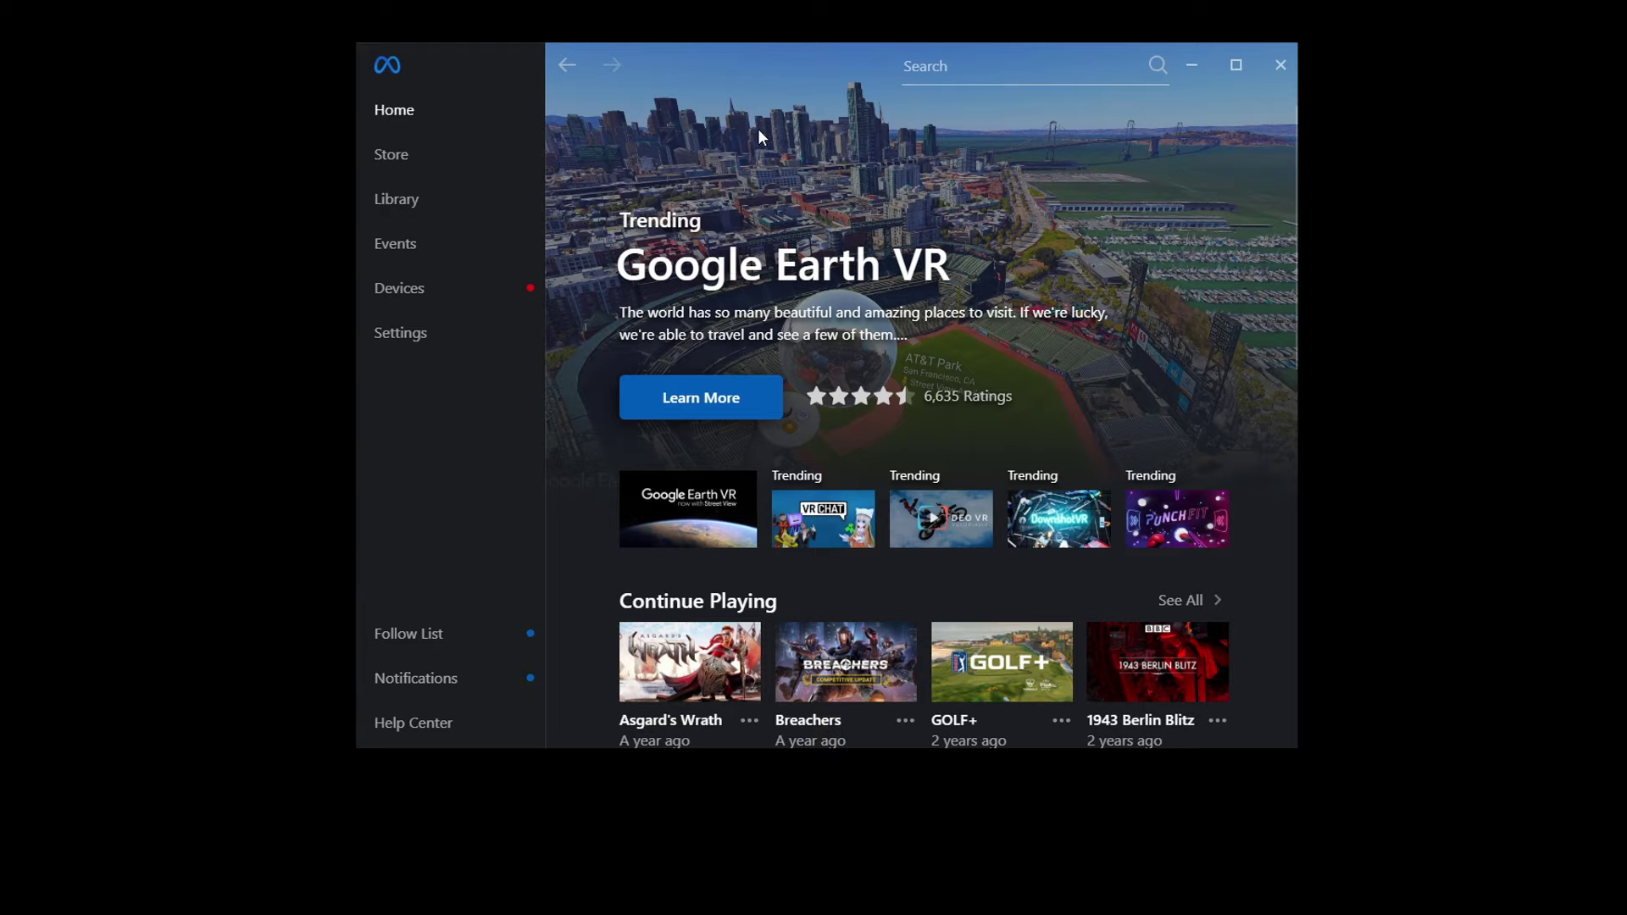
Confirm Meta Quest Link is the OpenXR runtime, then view the connected Quest 3 and Touch devices
click(437, 338)
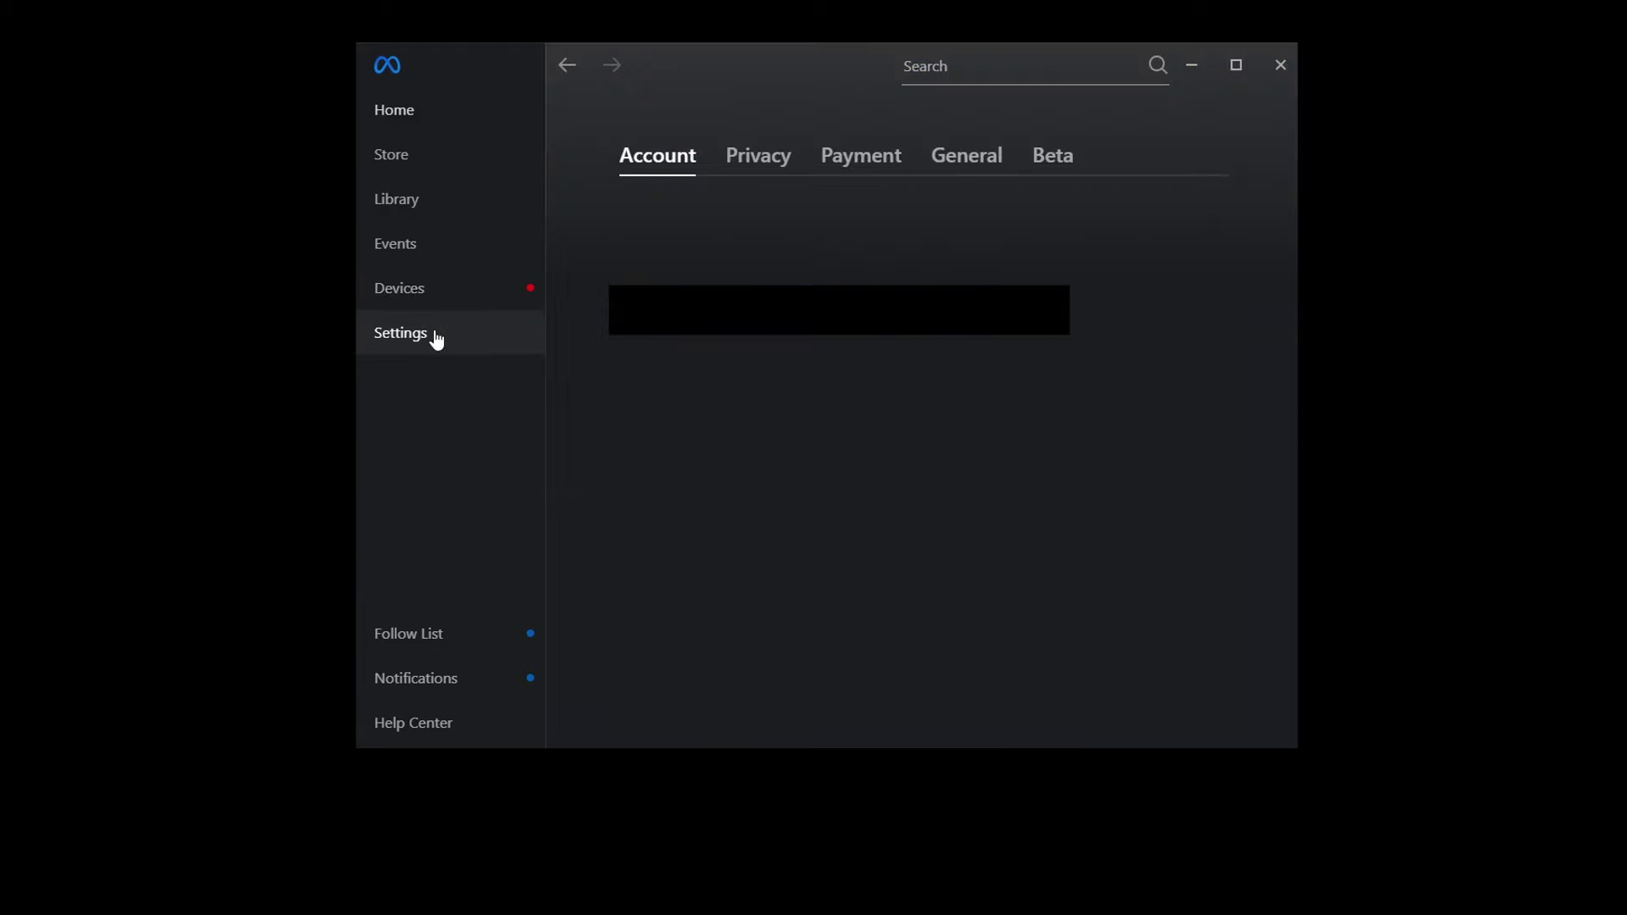
click(955, 178)
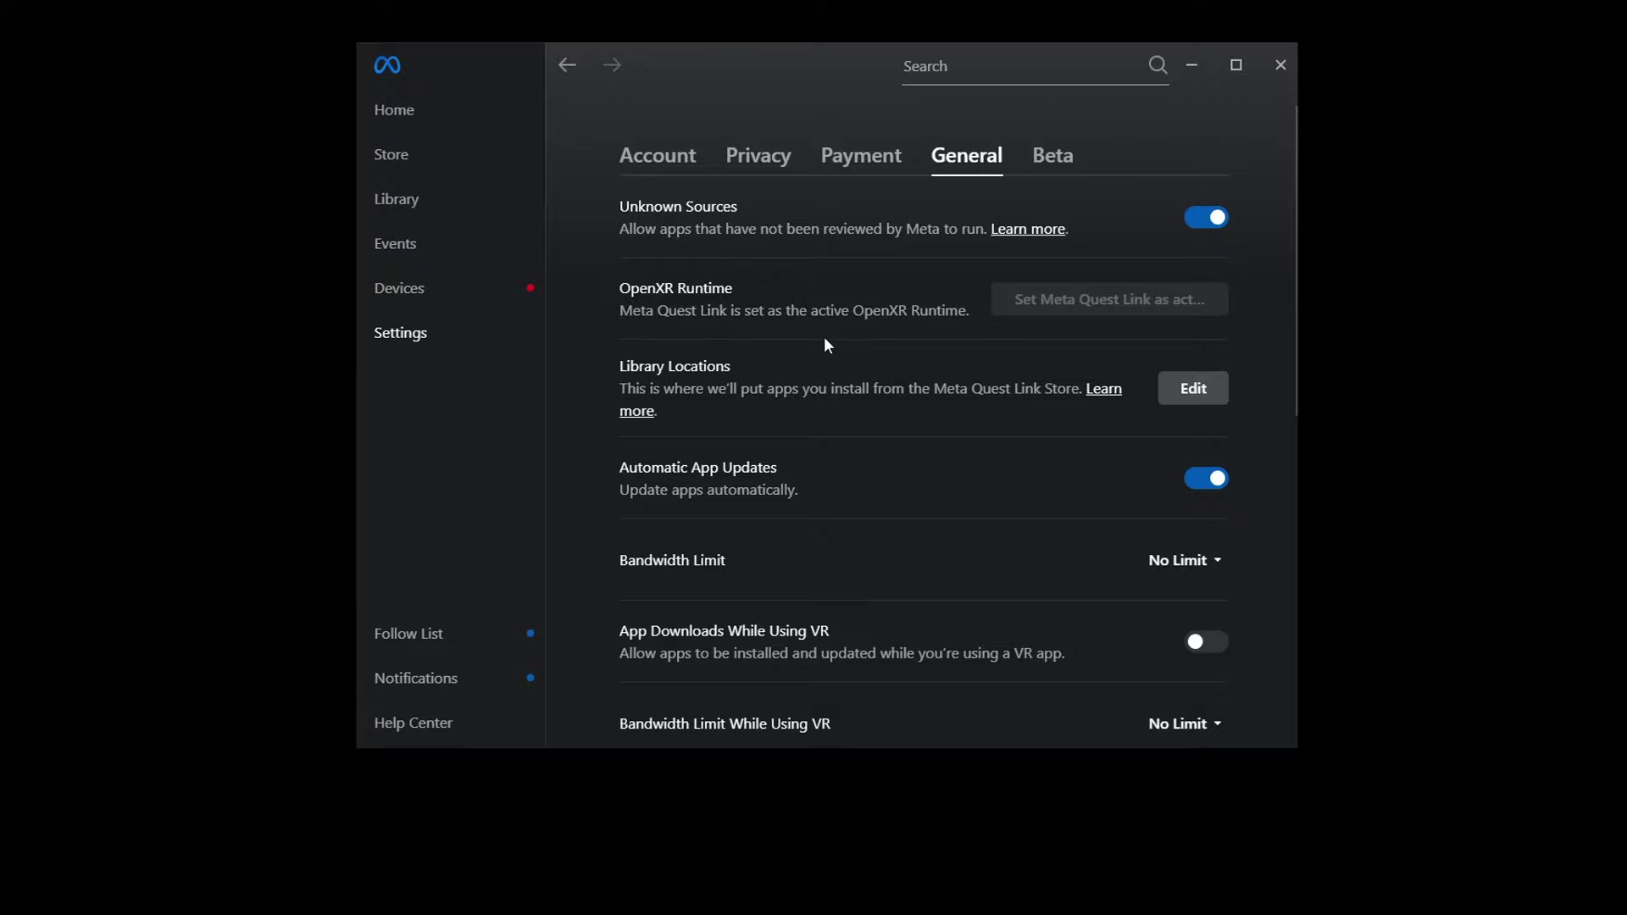
click(438, 302)
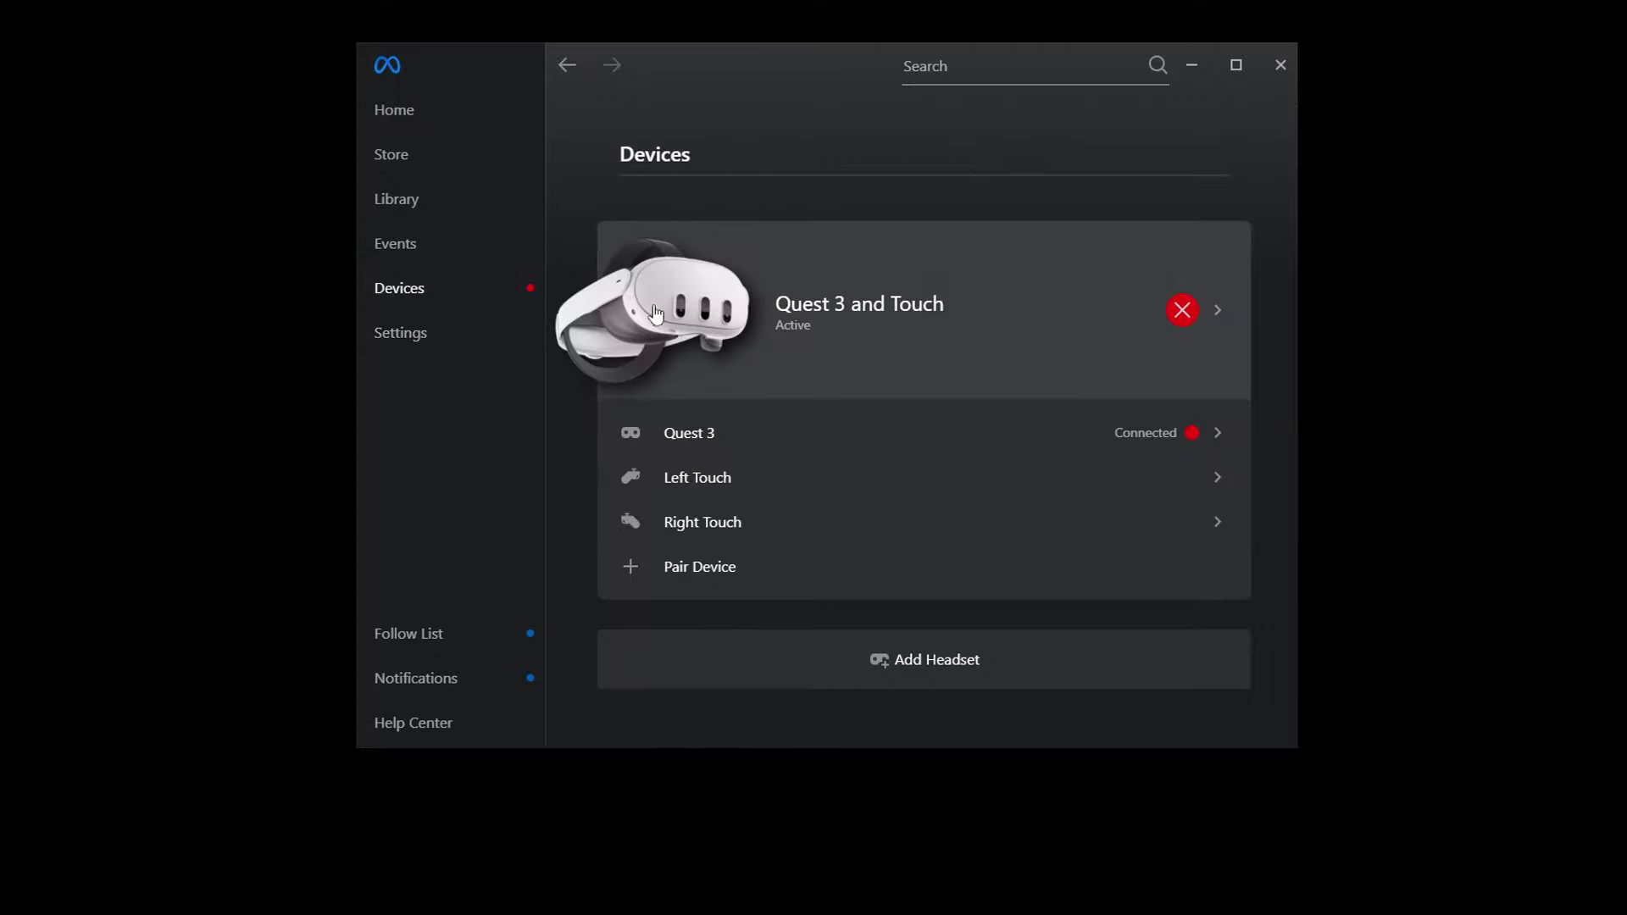
Review the Quest 3 graphics preferences, keeping 72Hz and 1.0x render resolution
click(674, 324)
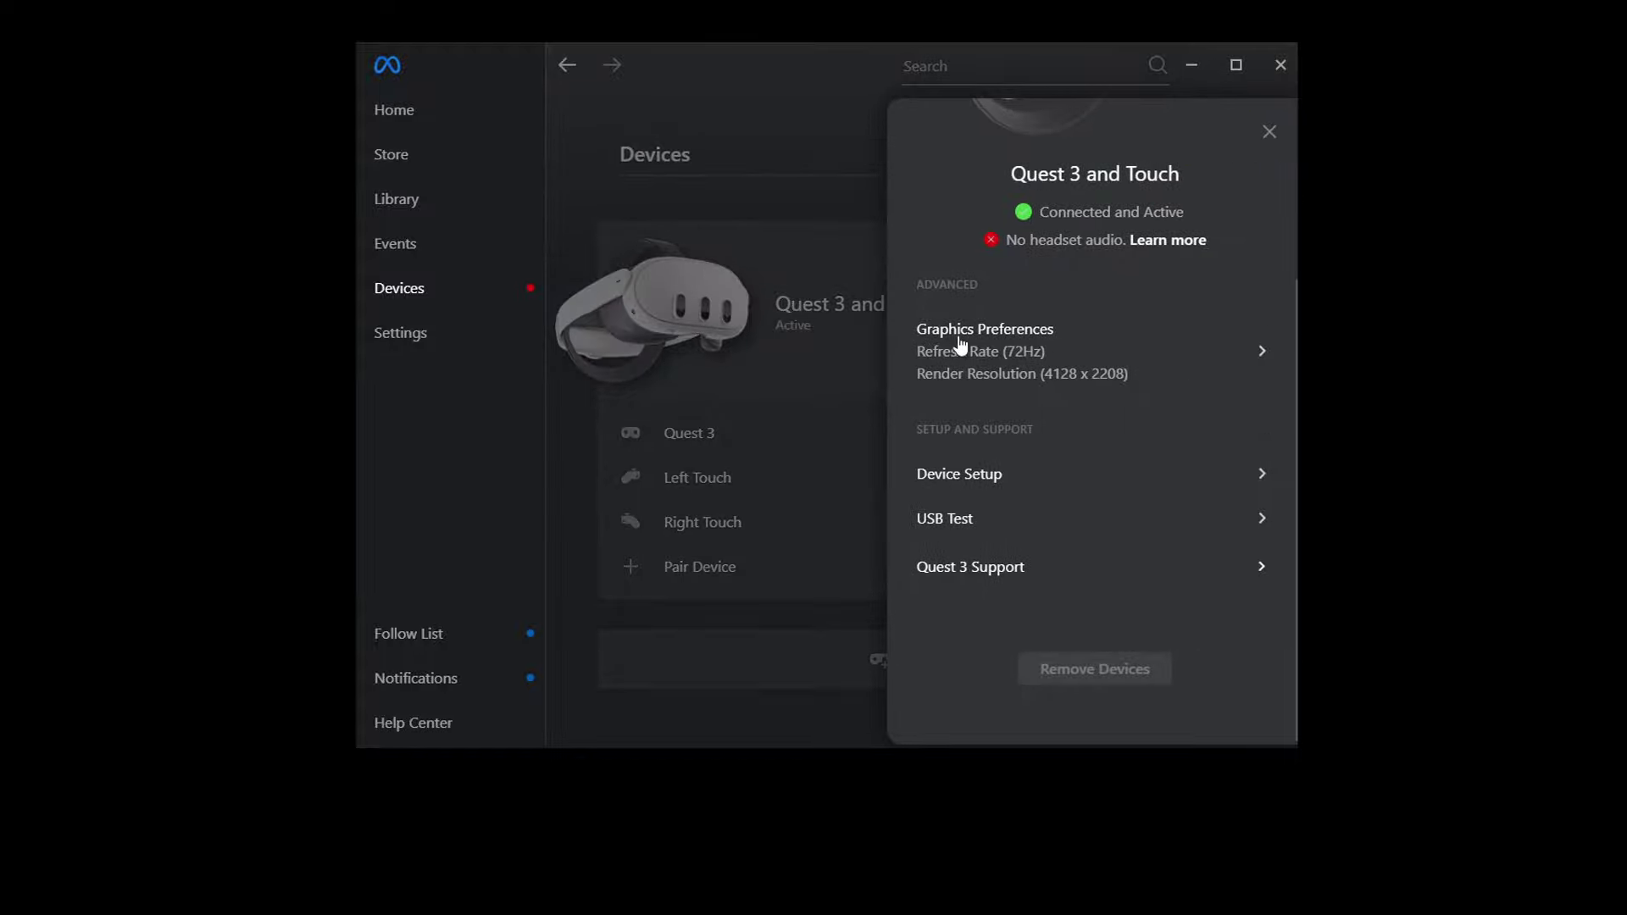
click(987, 350)
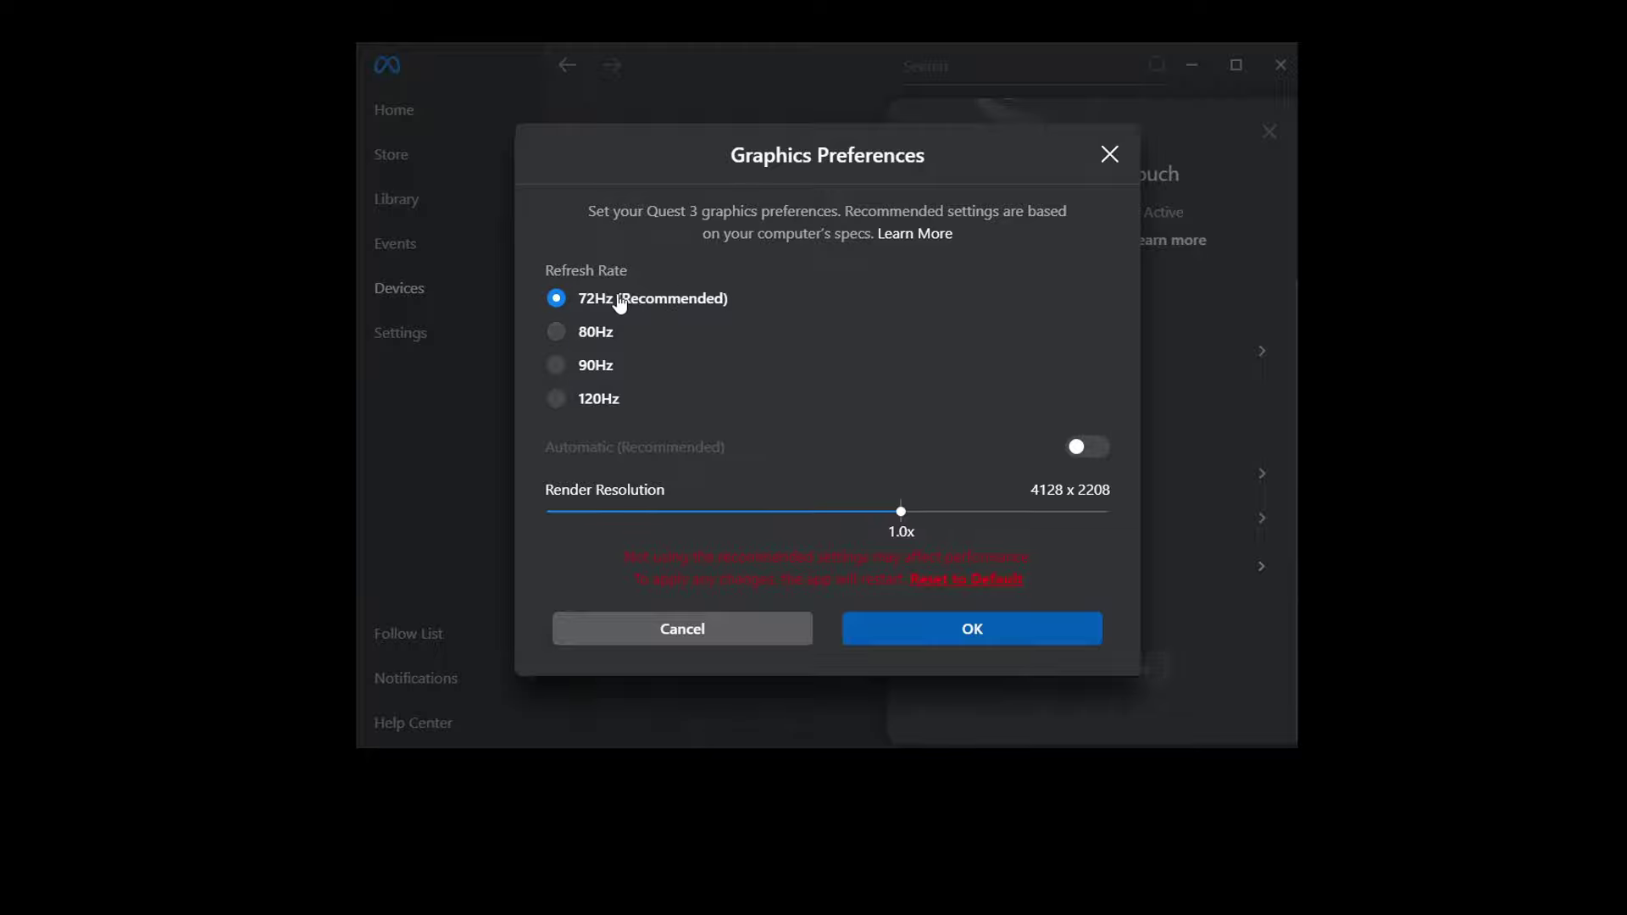
mouse_move(902, 512)
mouse_down()
mouse_move(966, 519)
mouse_move(888, 520)
mouse_move(902, 520)
mouse_up()
click(991, 629)
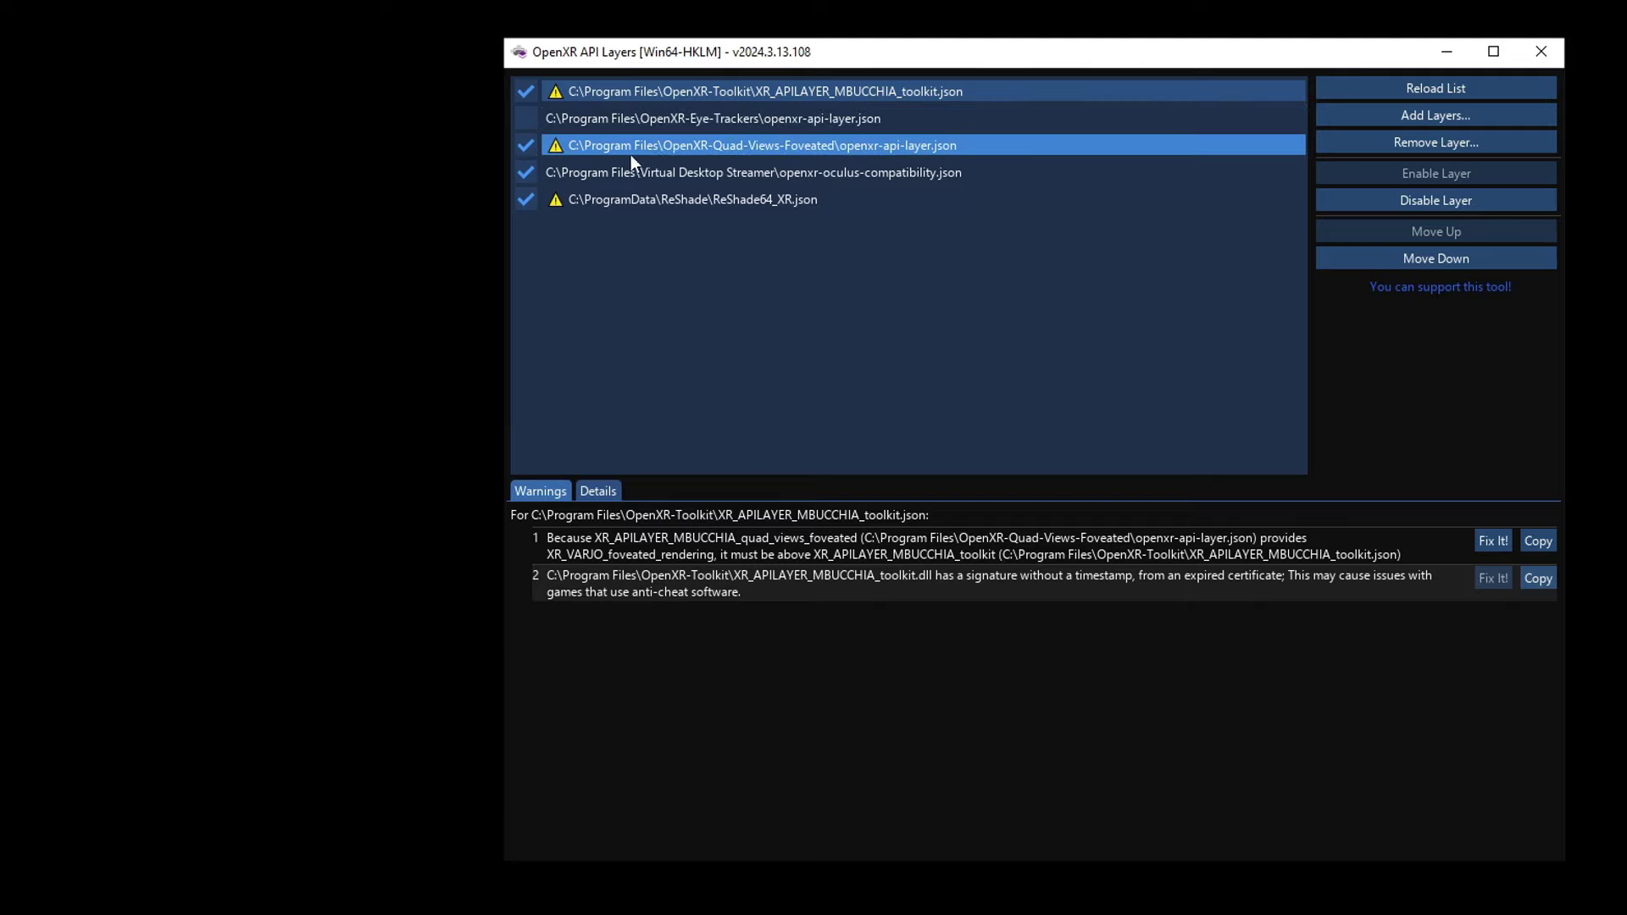
Move the Quad-Views-Foveated layer above the OpenXR Toolkit layer to clear warning 1
click(554, 146)
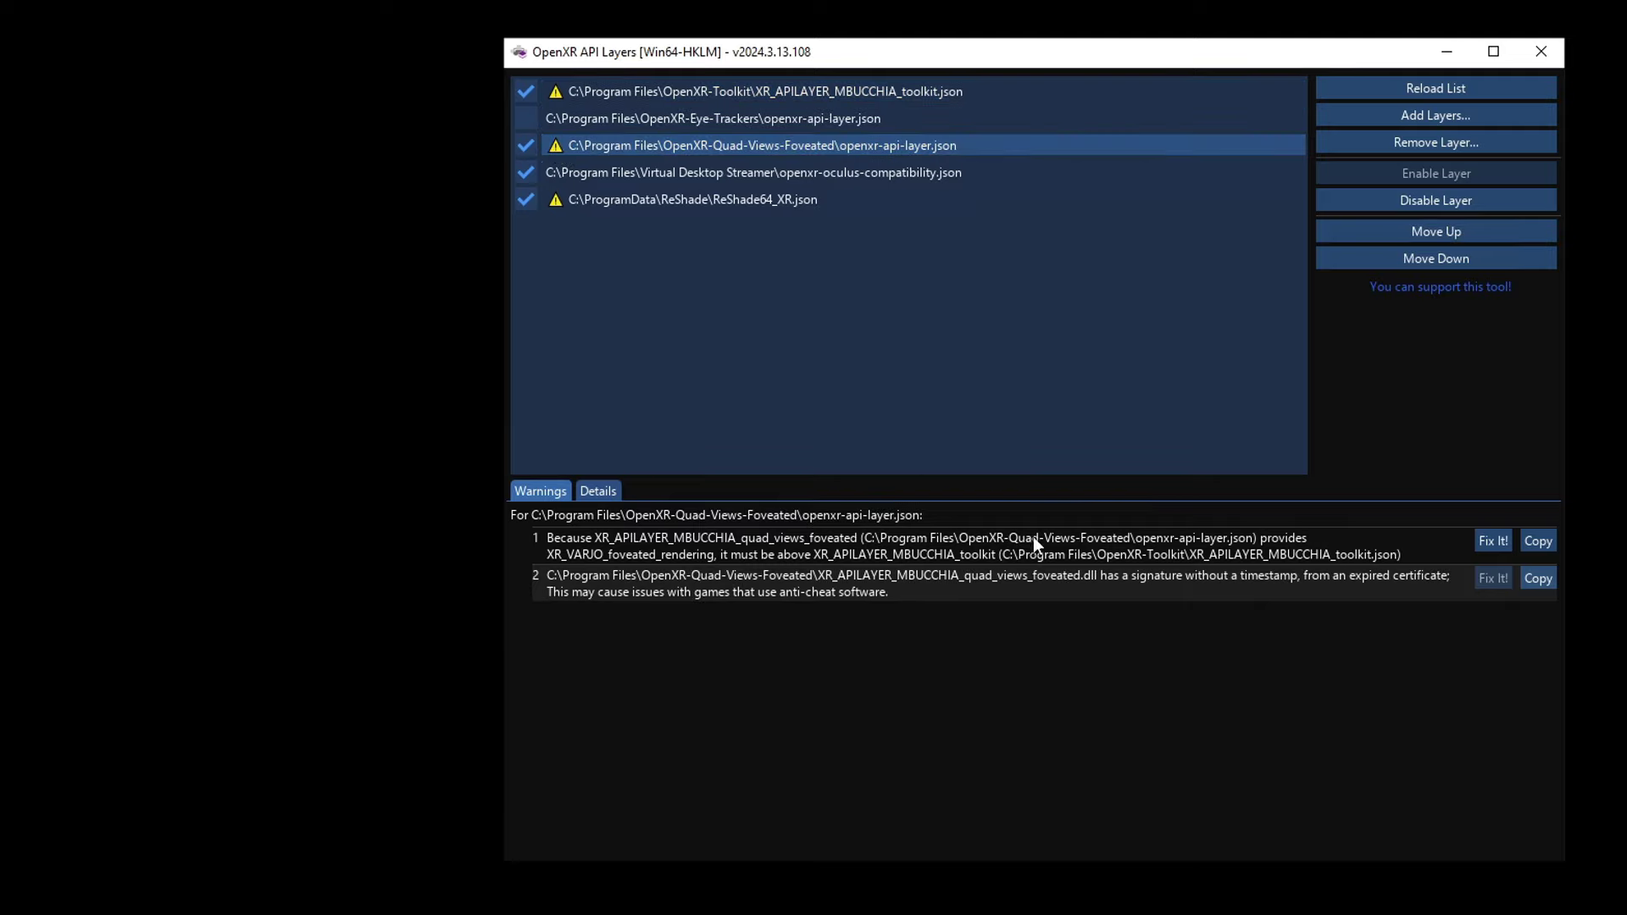
click(1493, 543)
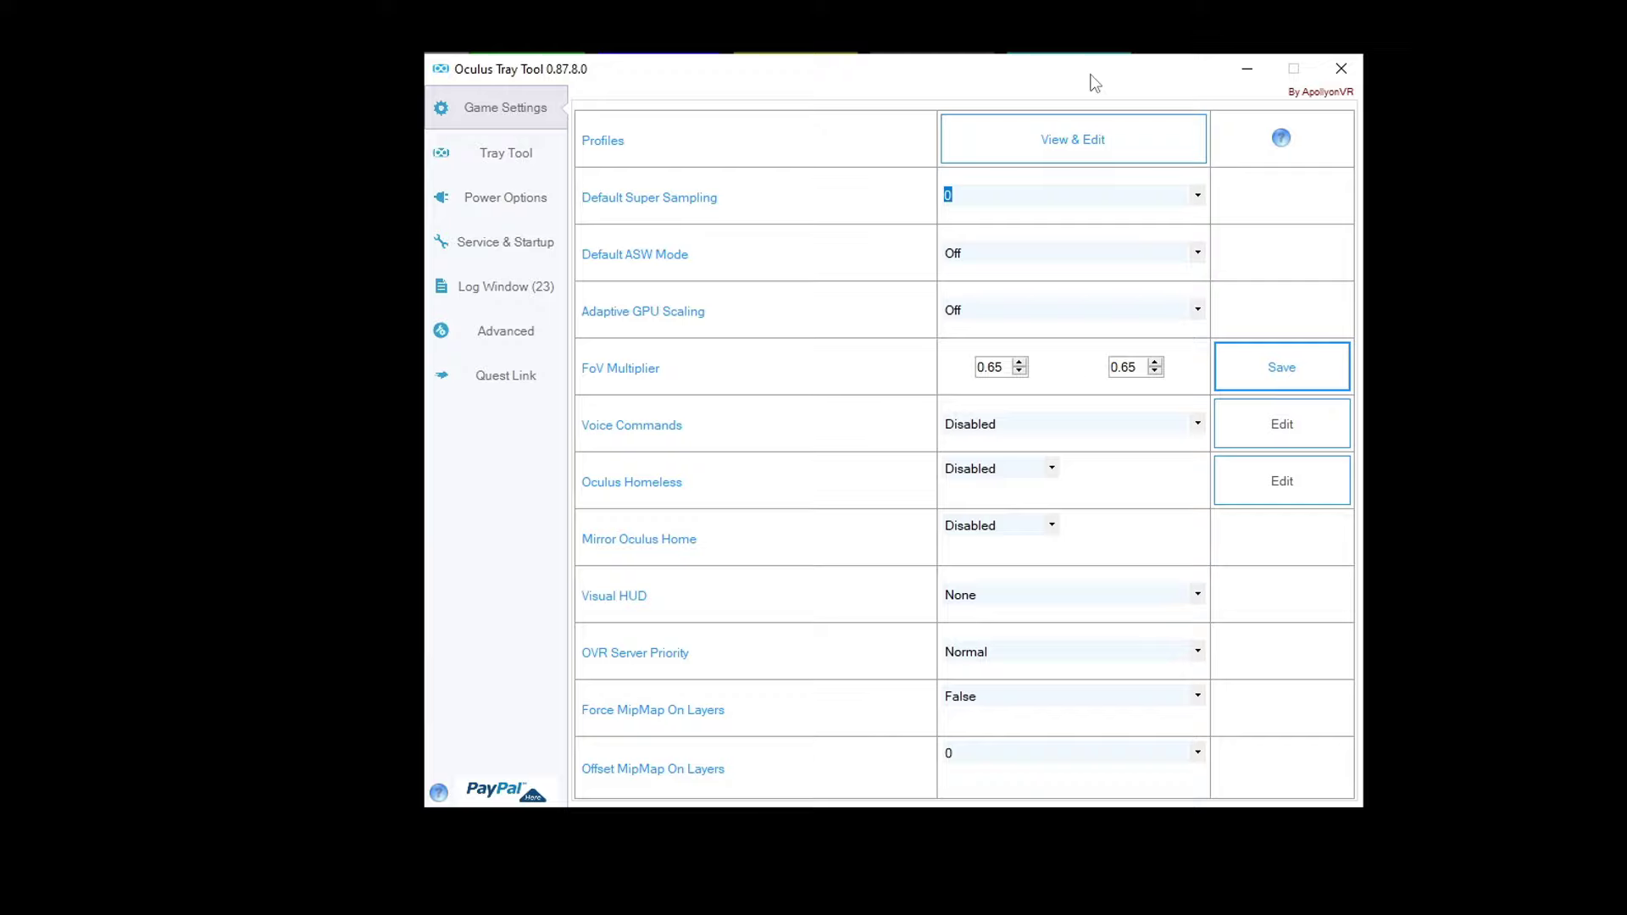
Set both Default ASW Mode and Adaptive GPU Scaling to Off
click(1197, 251)
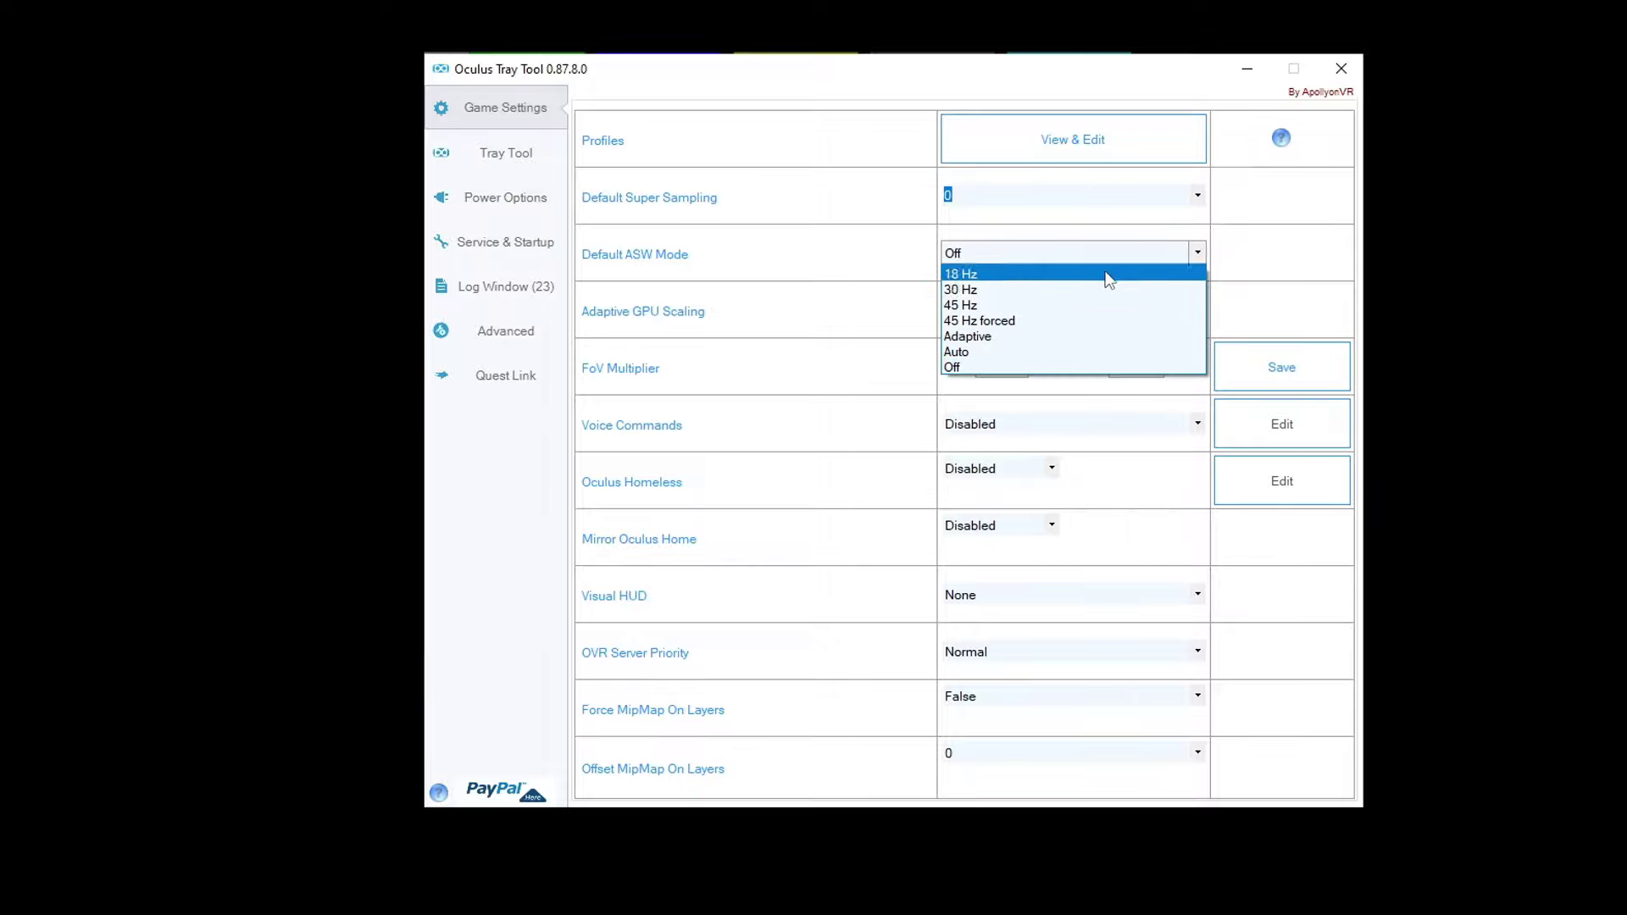
click(990, 366)
click(1068, 313)
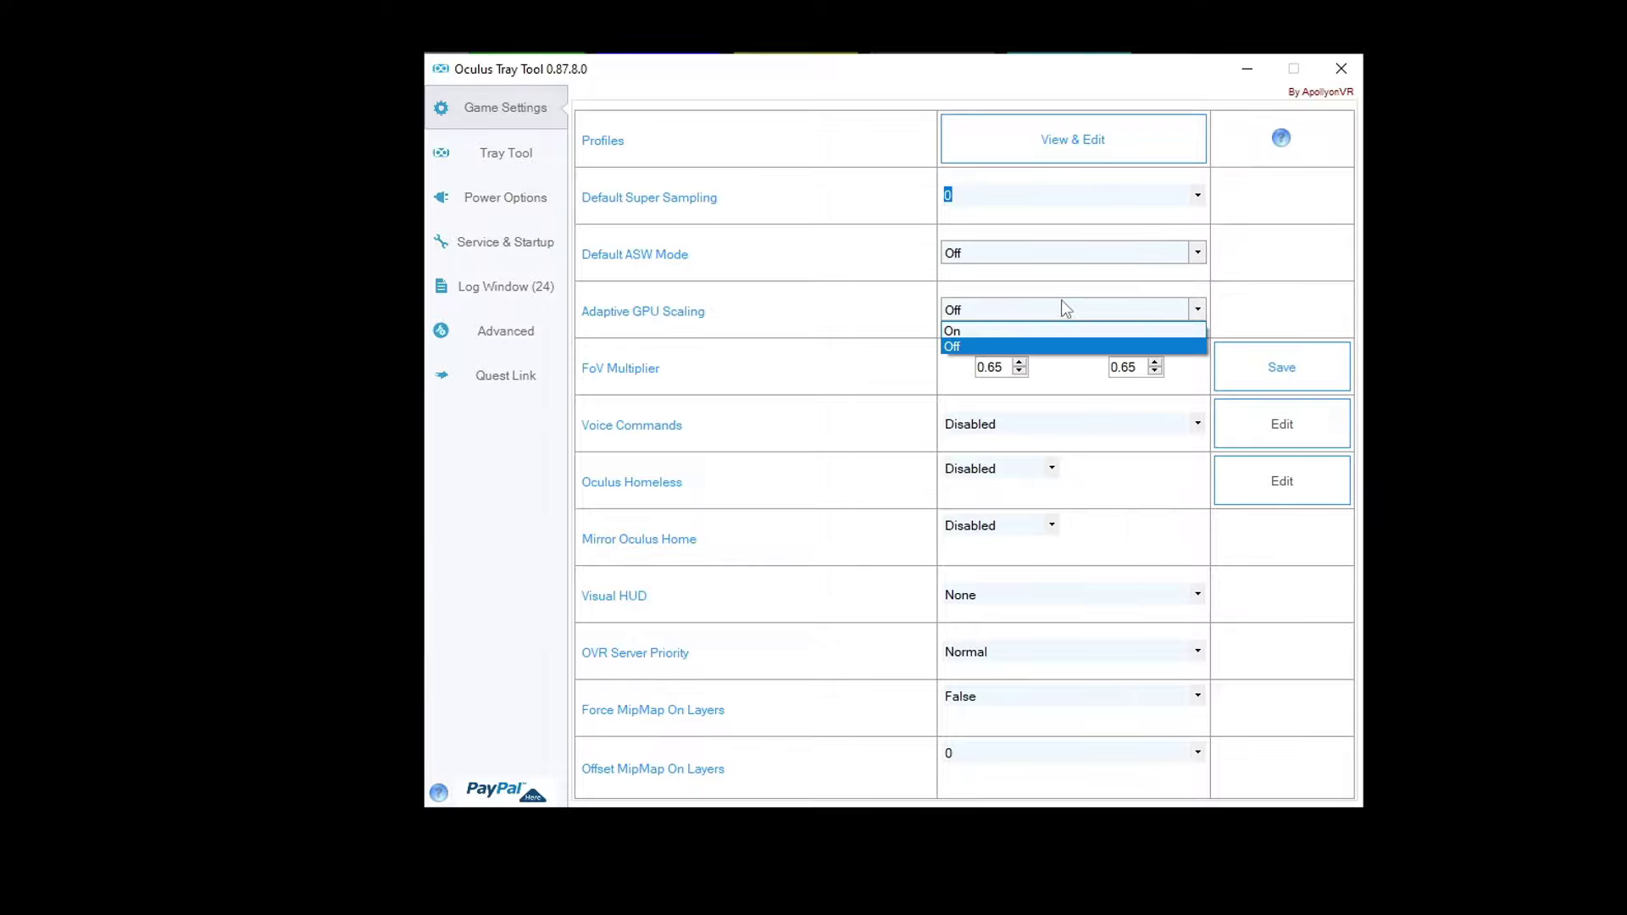
click(972, 348)
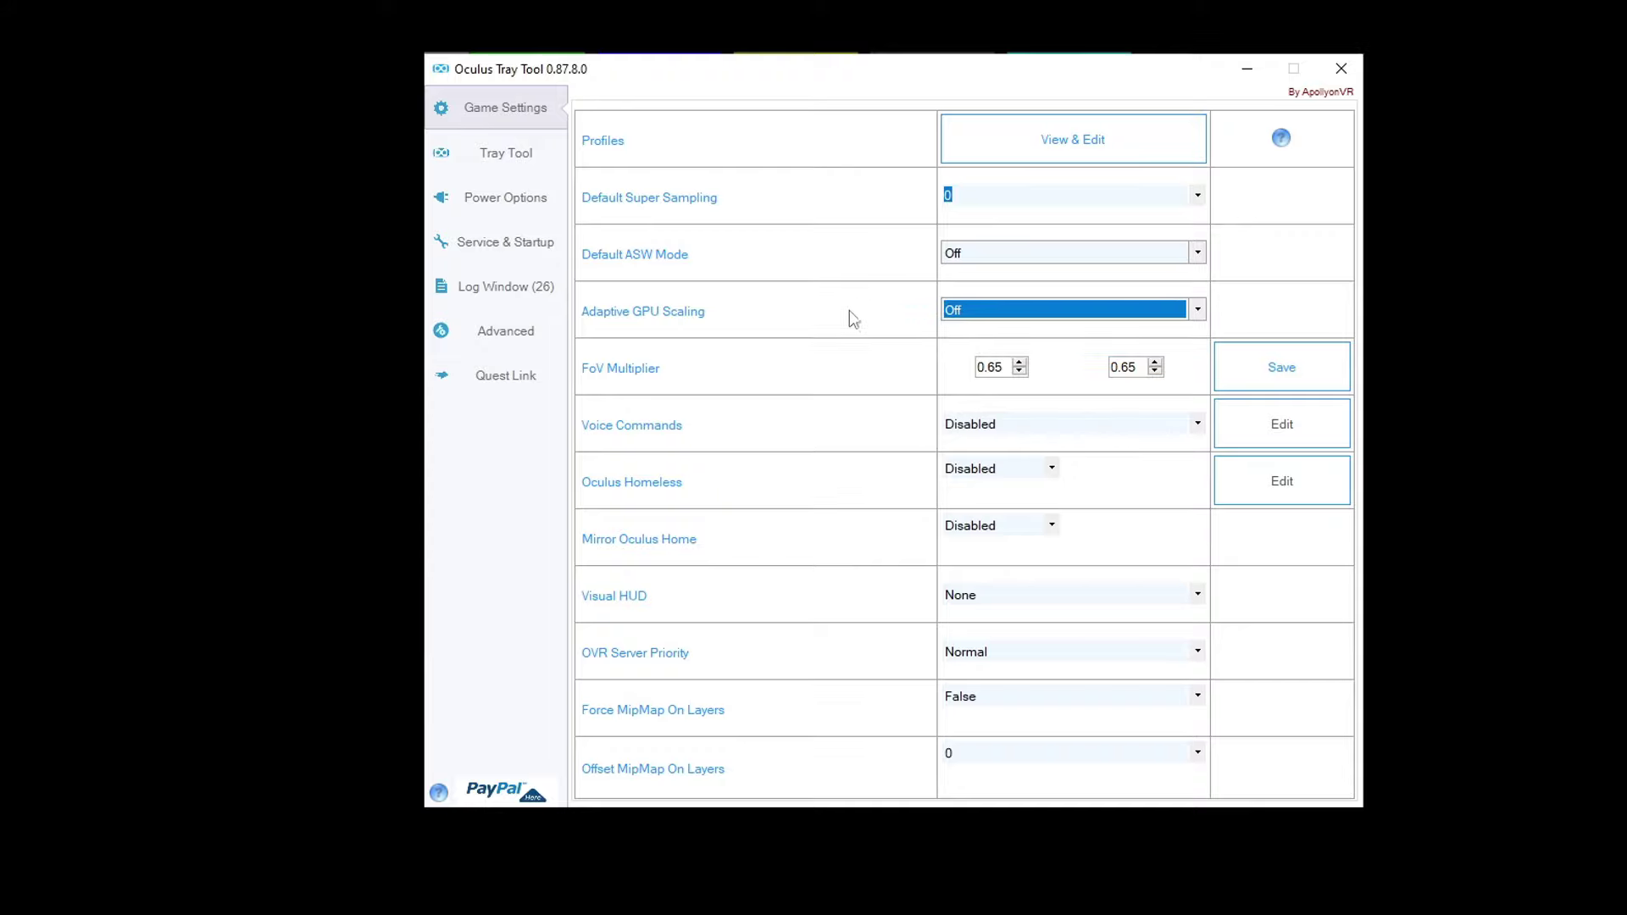
Save an FoV Multiplier of 0.65 by 0.65
drag(1006, 367, 971, 367)
text(0.65)
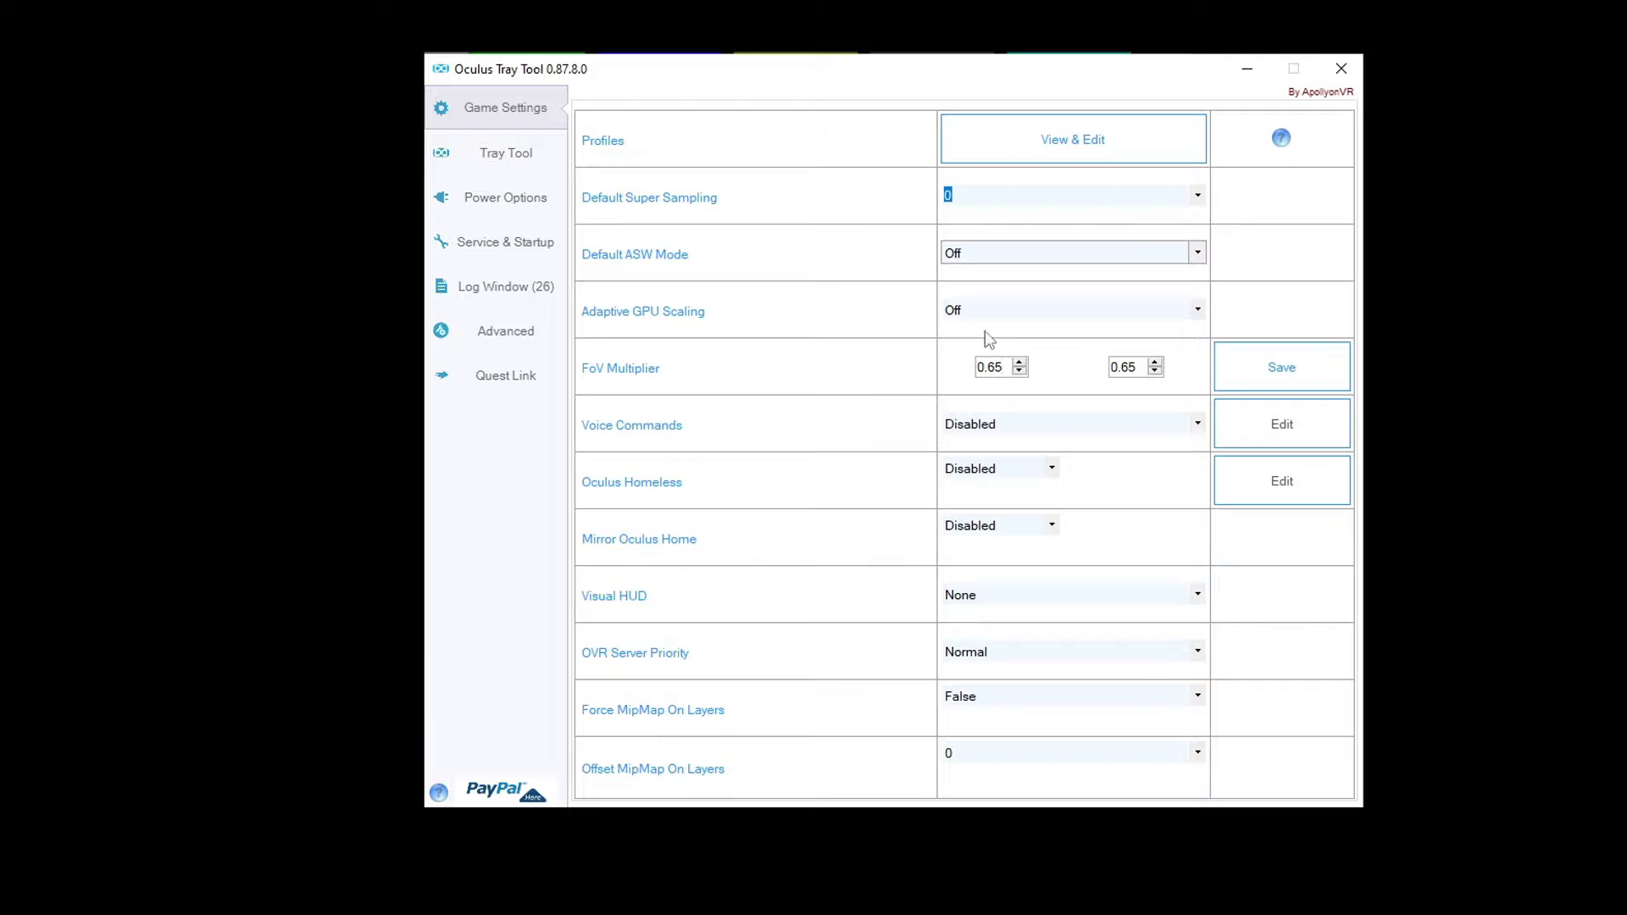
drag(1141, 367, 1074, 349)
text(0.65)
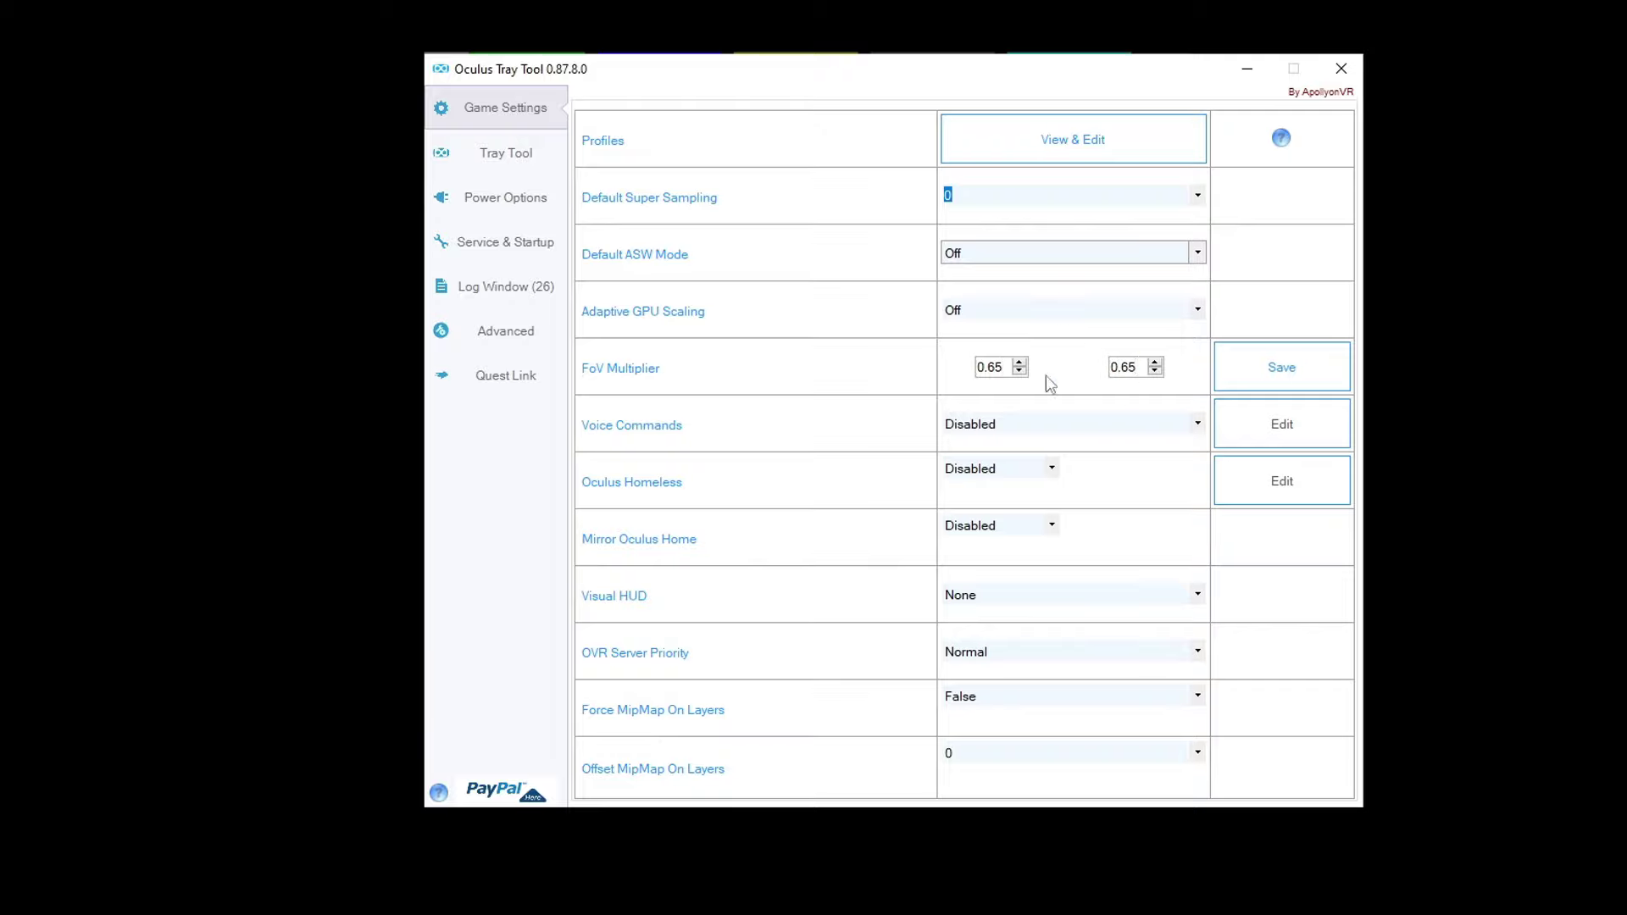
click(1265, 373)
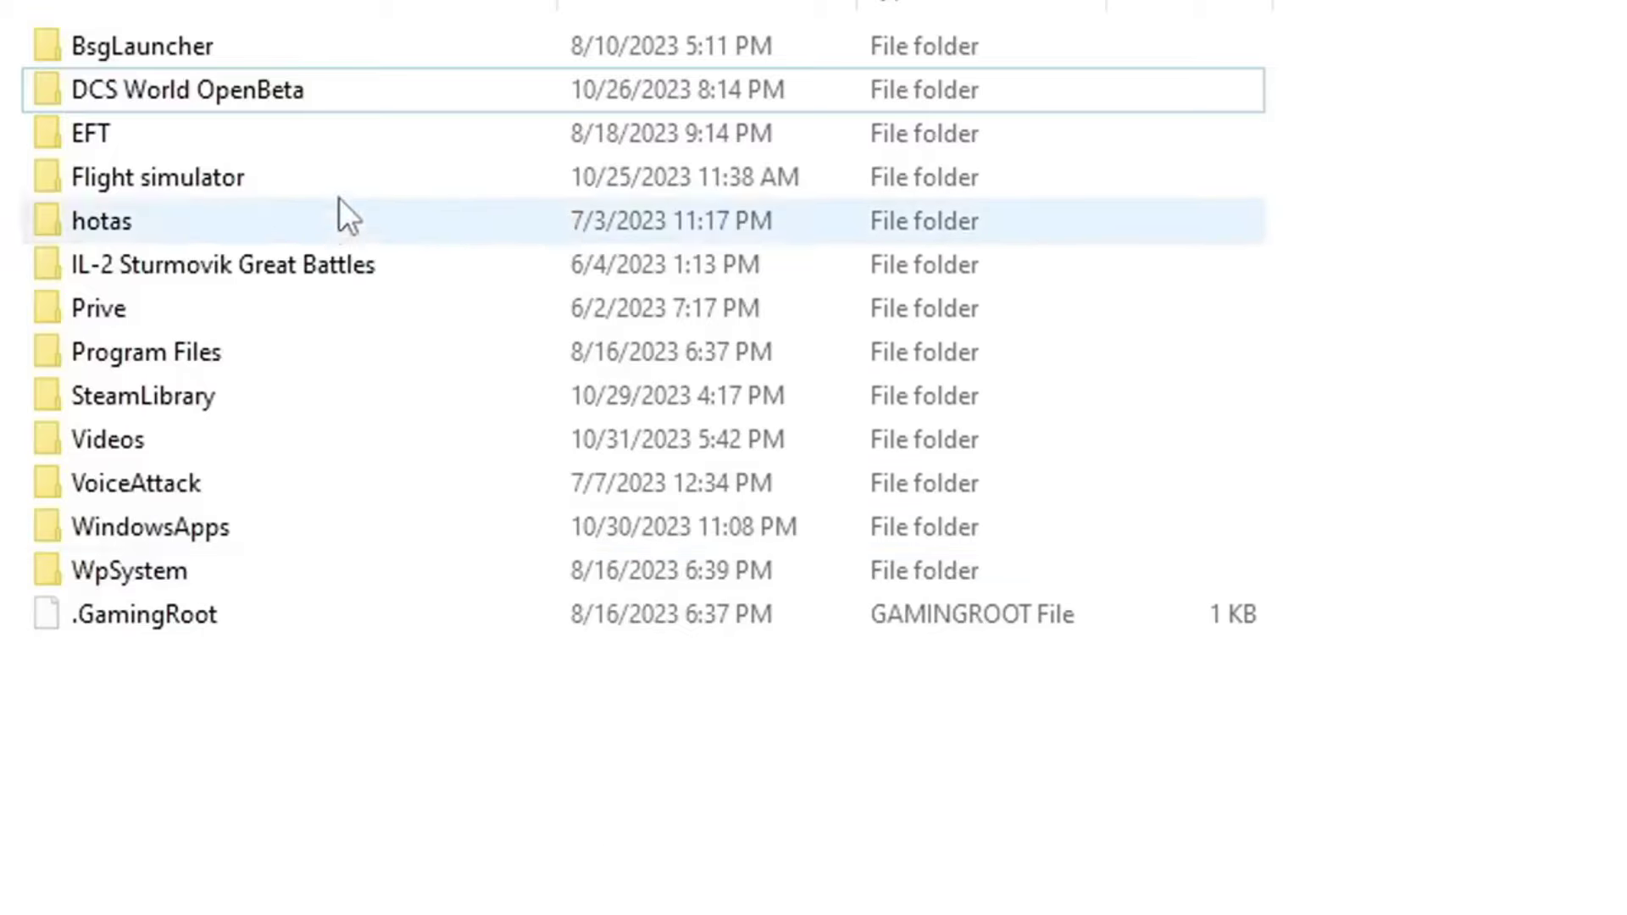
Launch DCS.exe from the bin-mt folder inside DCS World OpenBeta
click(315, 91)
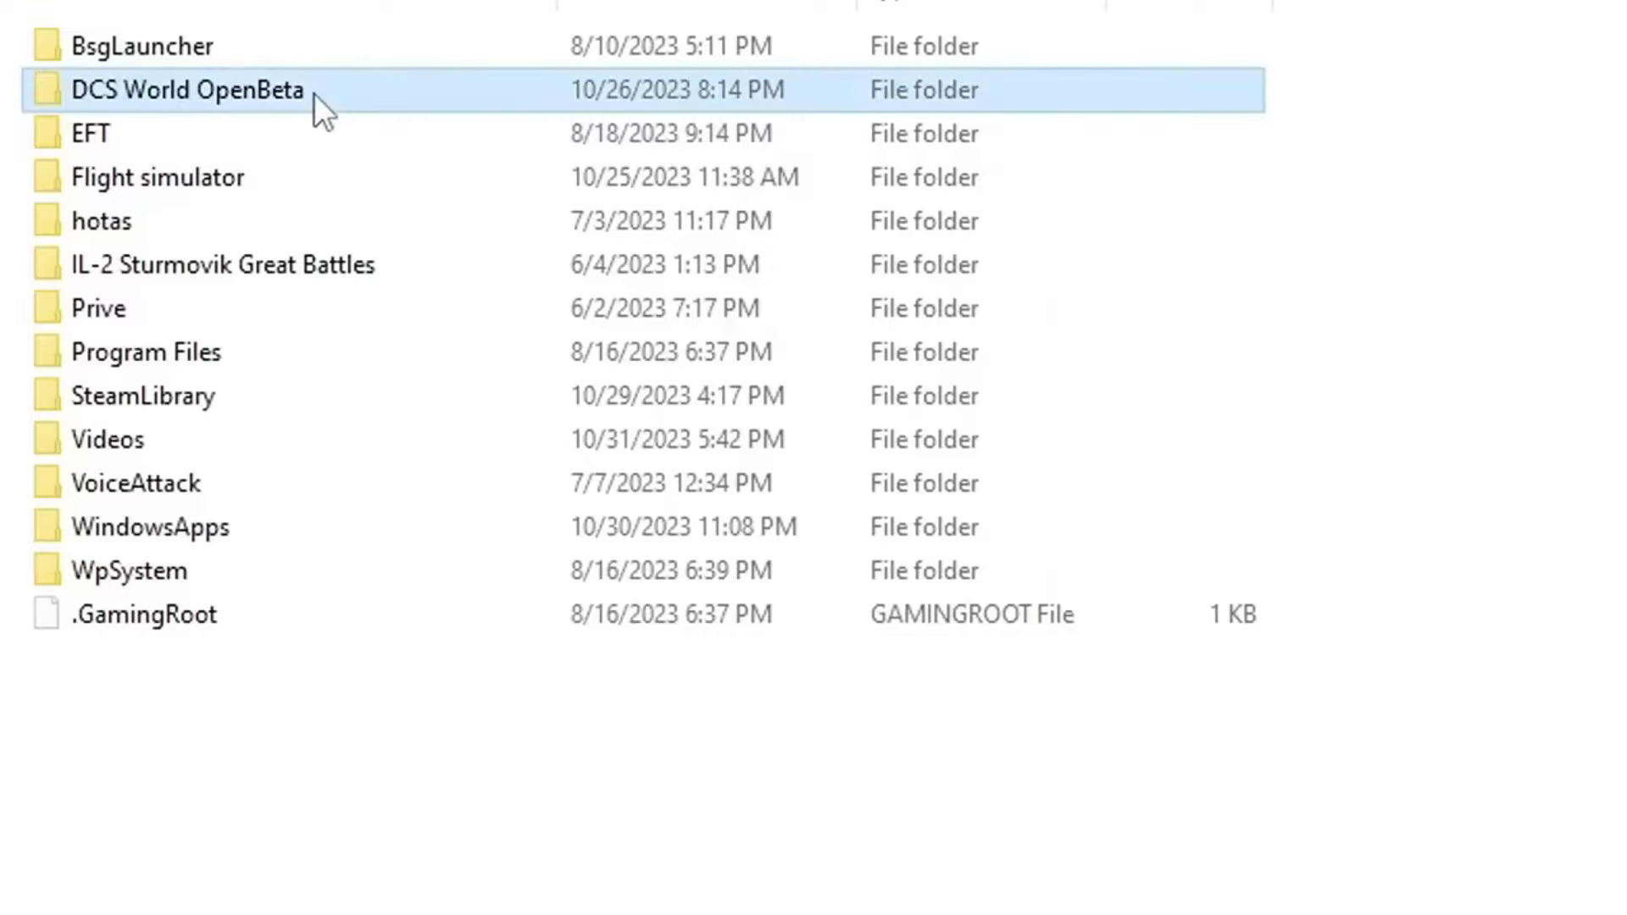
mouse_move(316, 89)
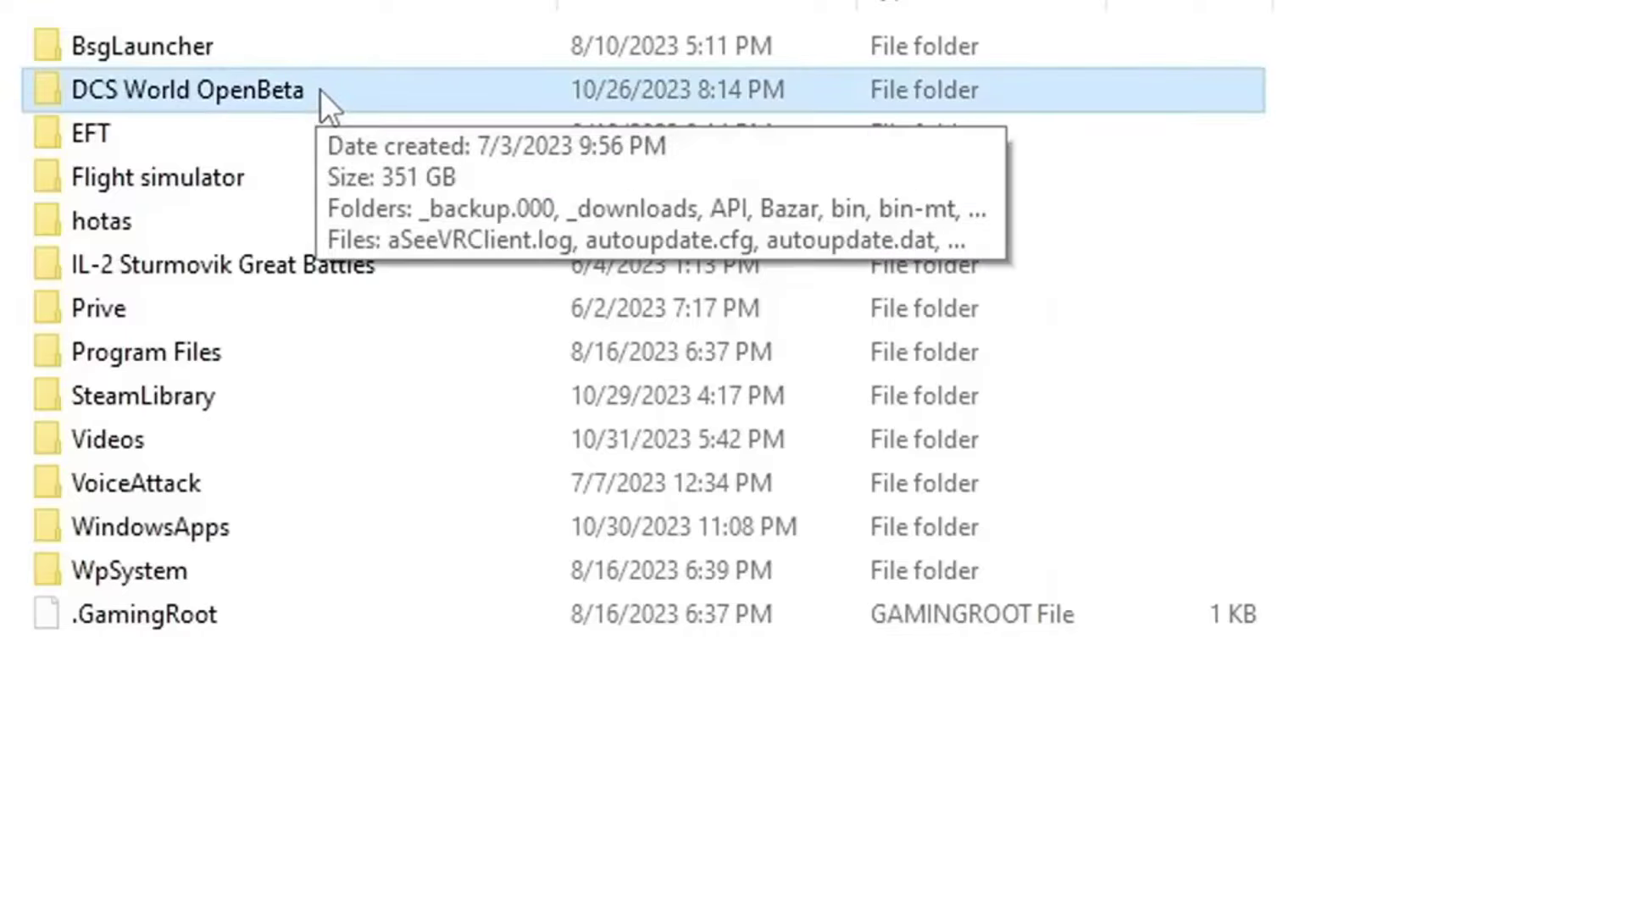
double_click(320, 89)
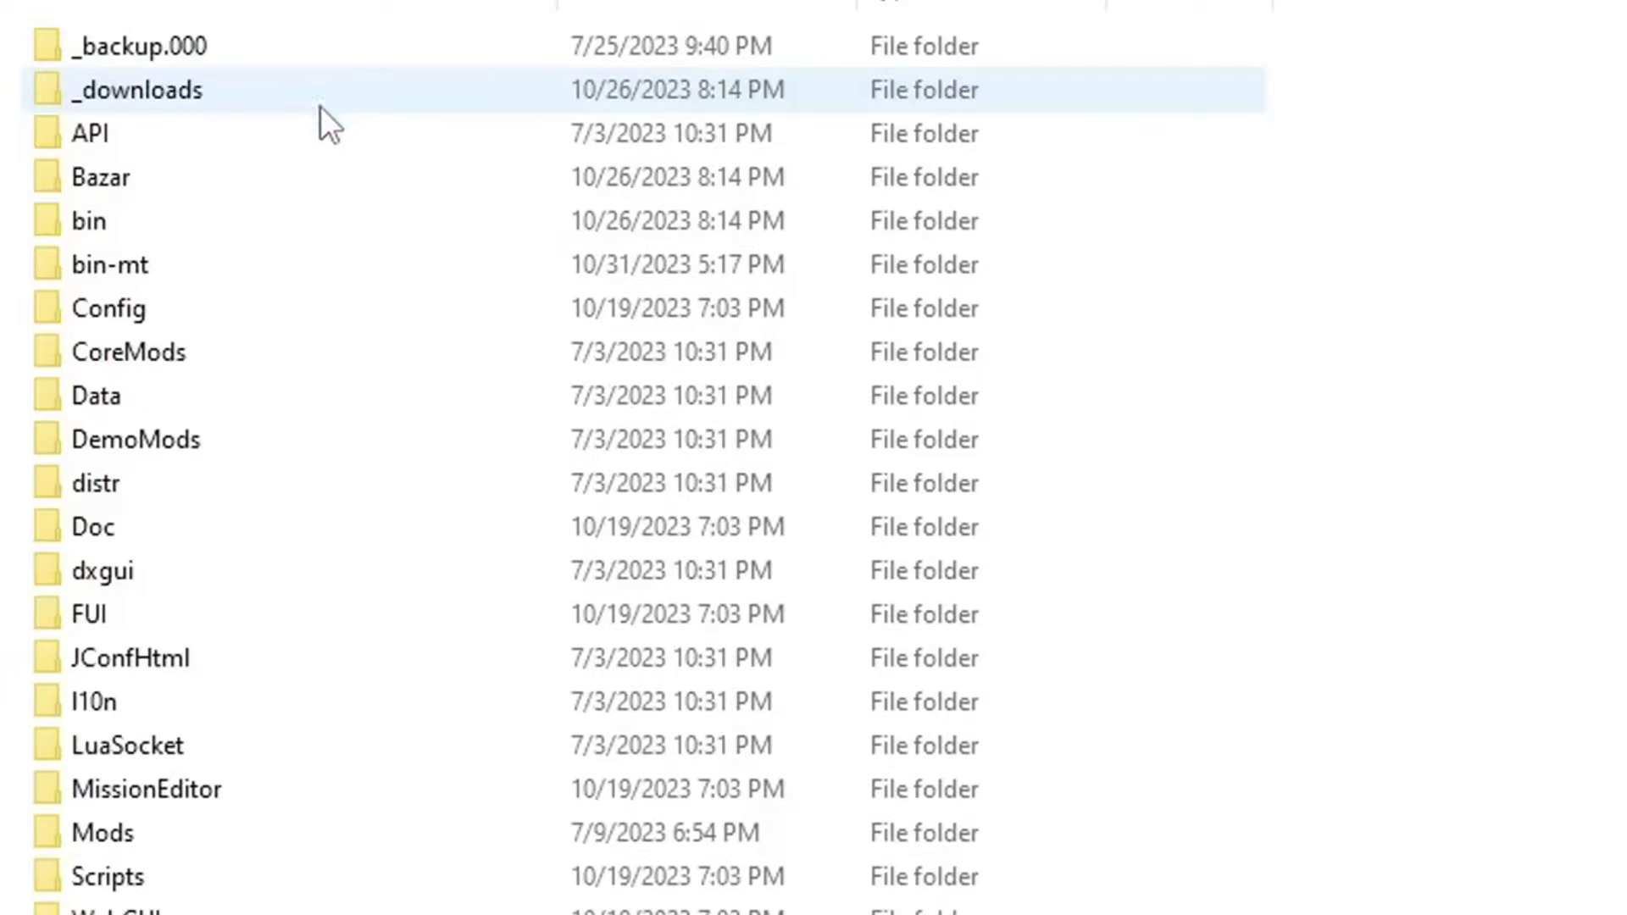
click(342, 262)
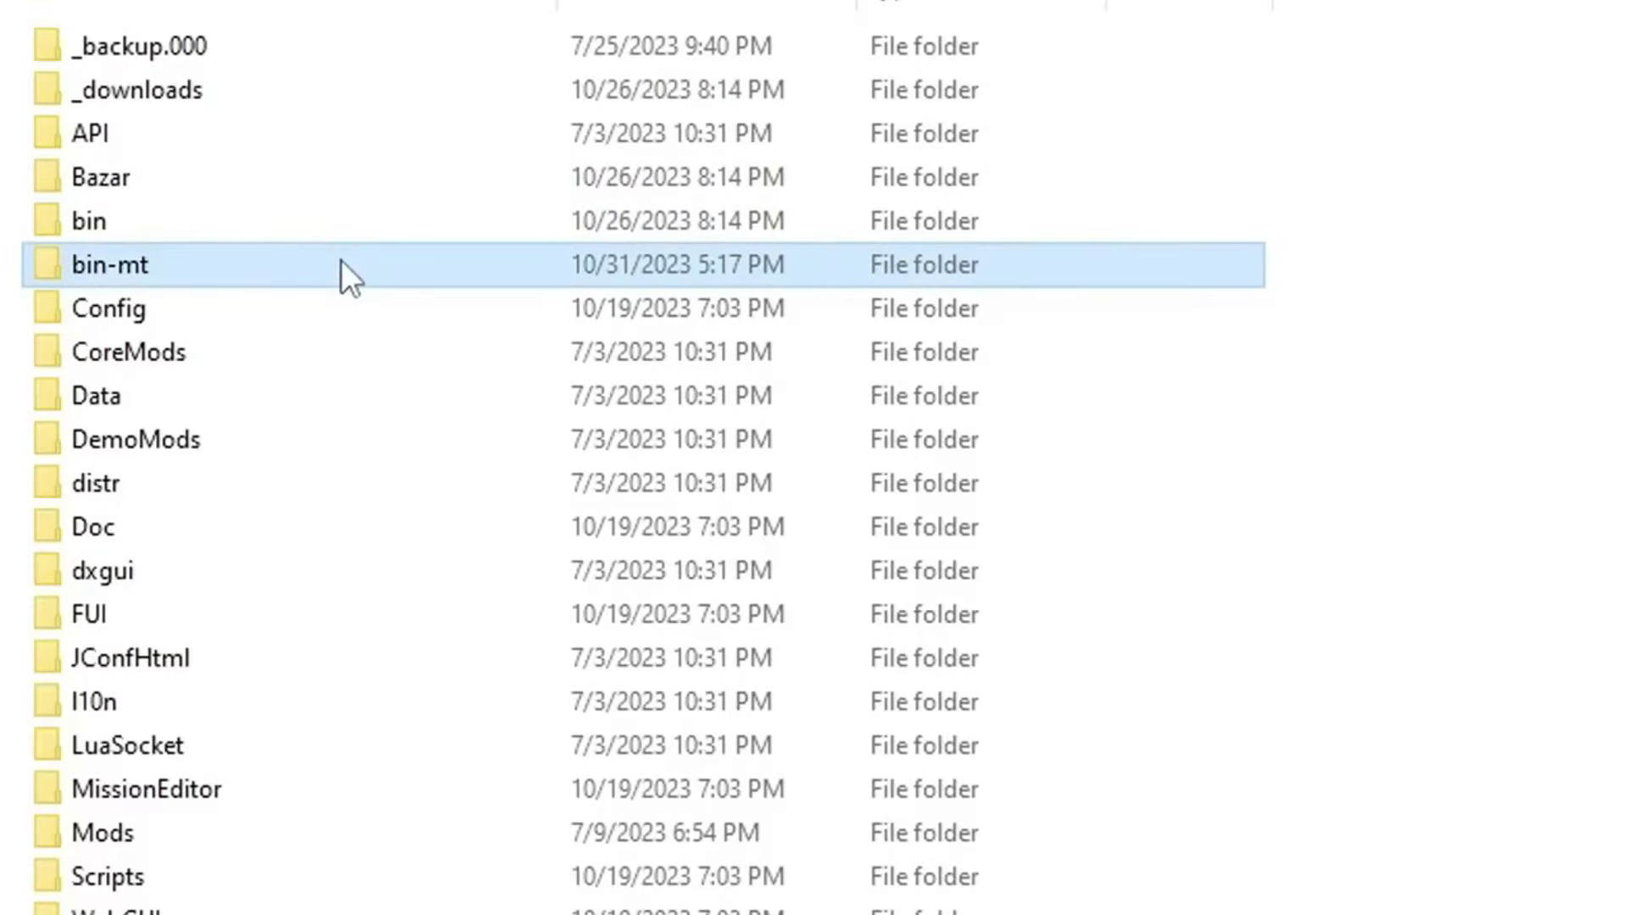
double_click(342, 265)
scroll(169, 125, down, 20)
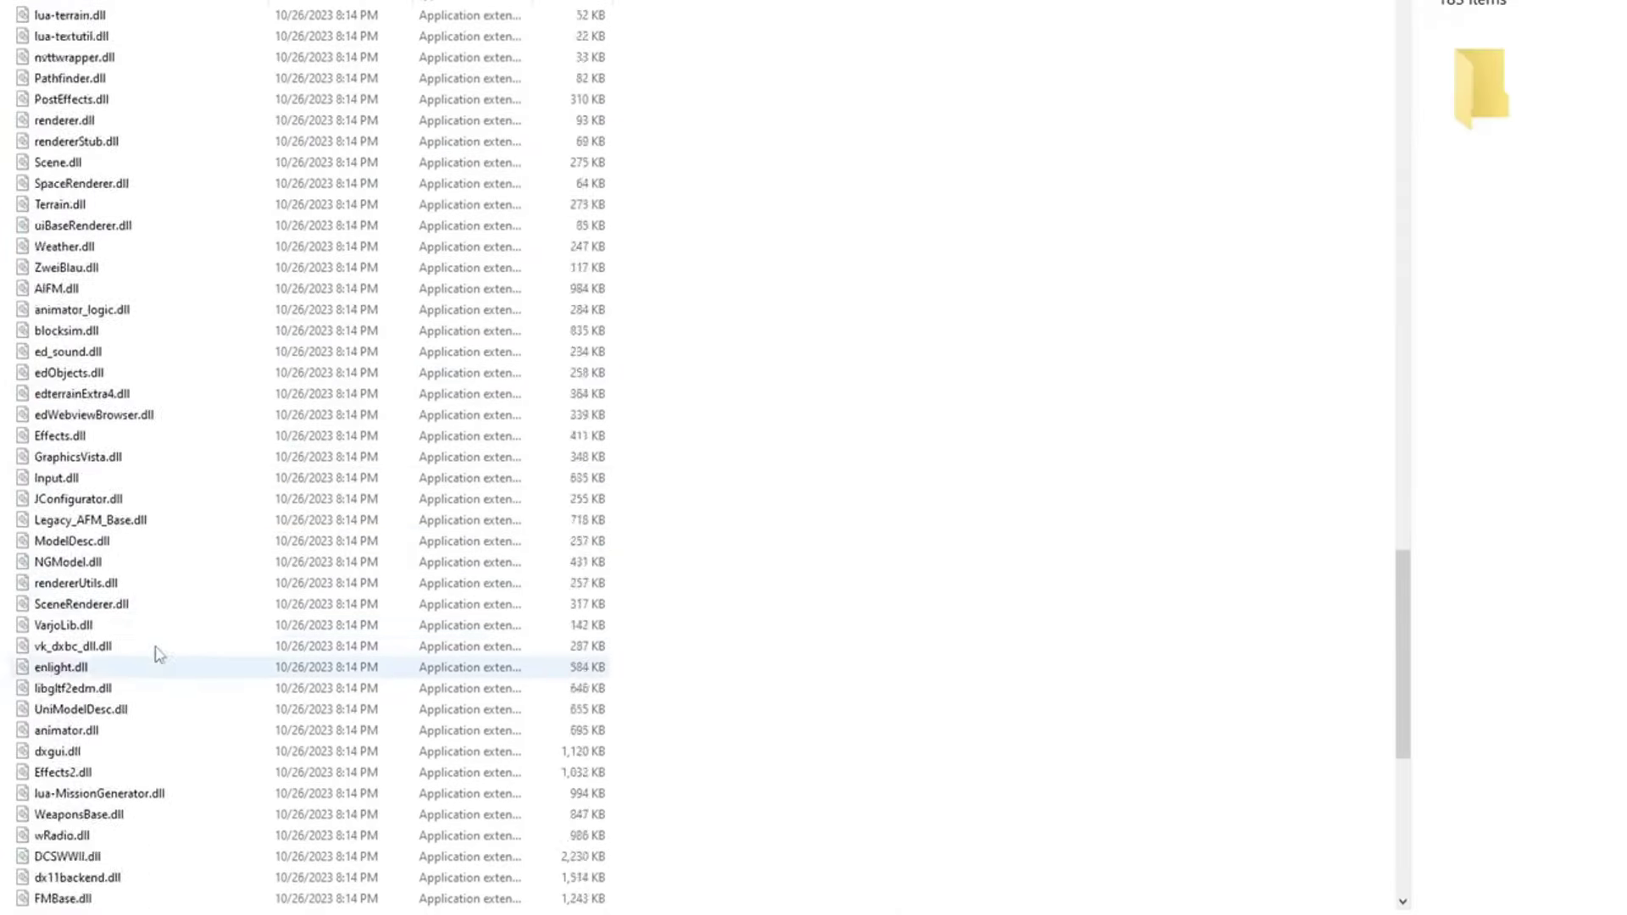
double_click(135, 717)
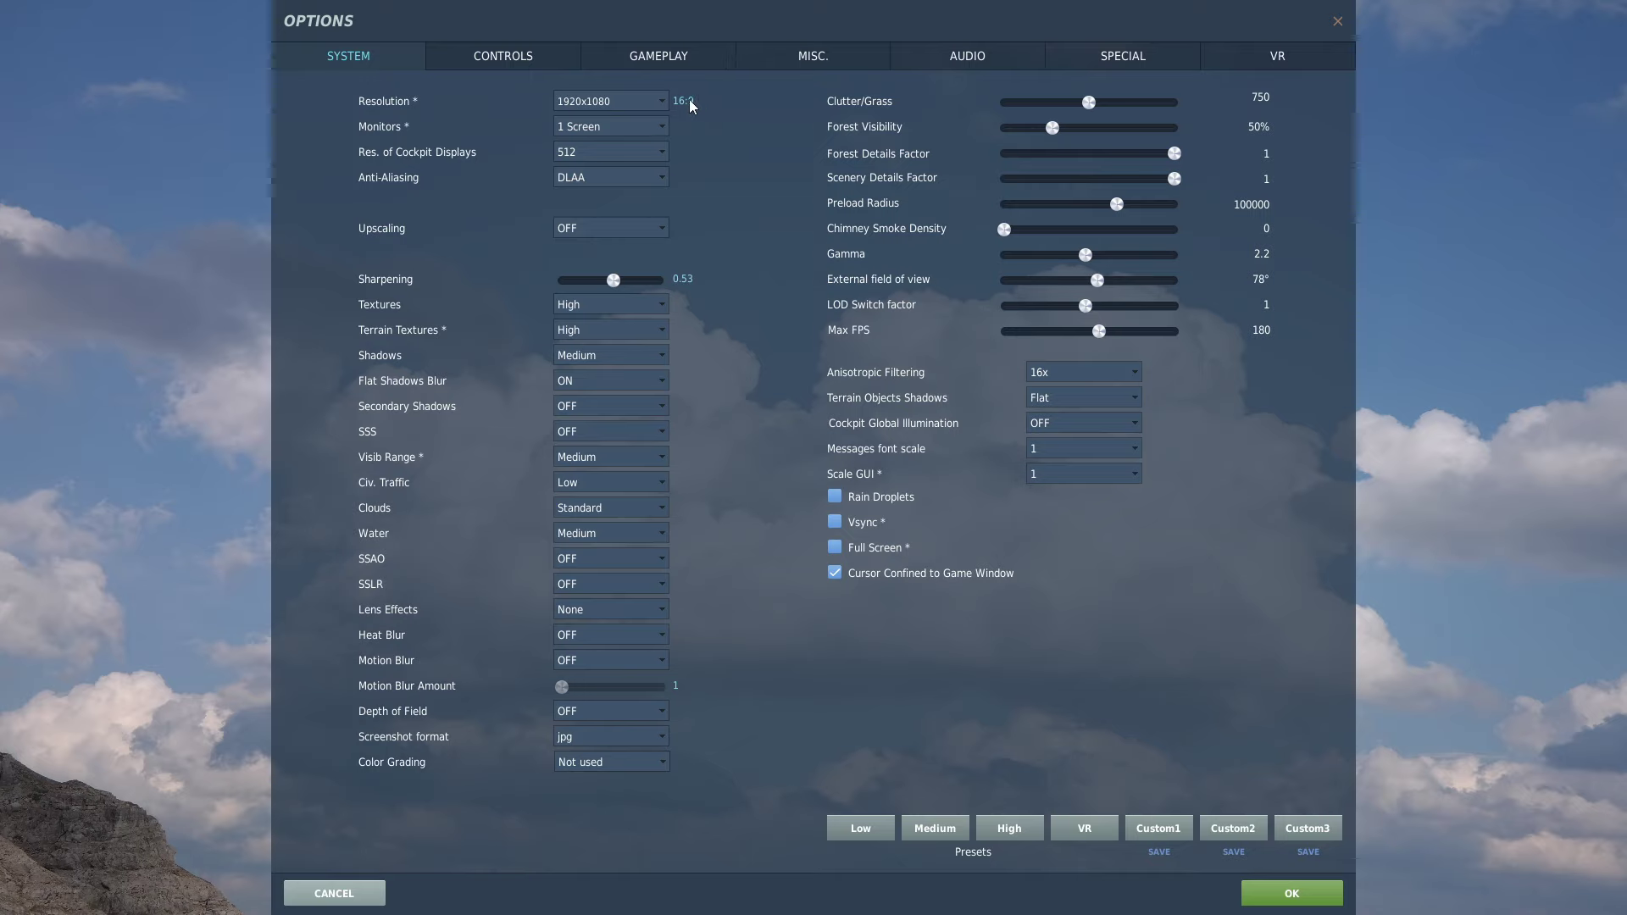
Bring up the cockpit display resolution choices in the DCS System options
mouse_move(688, 100)
click(657, 151)
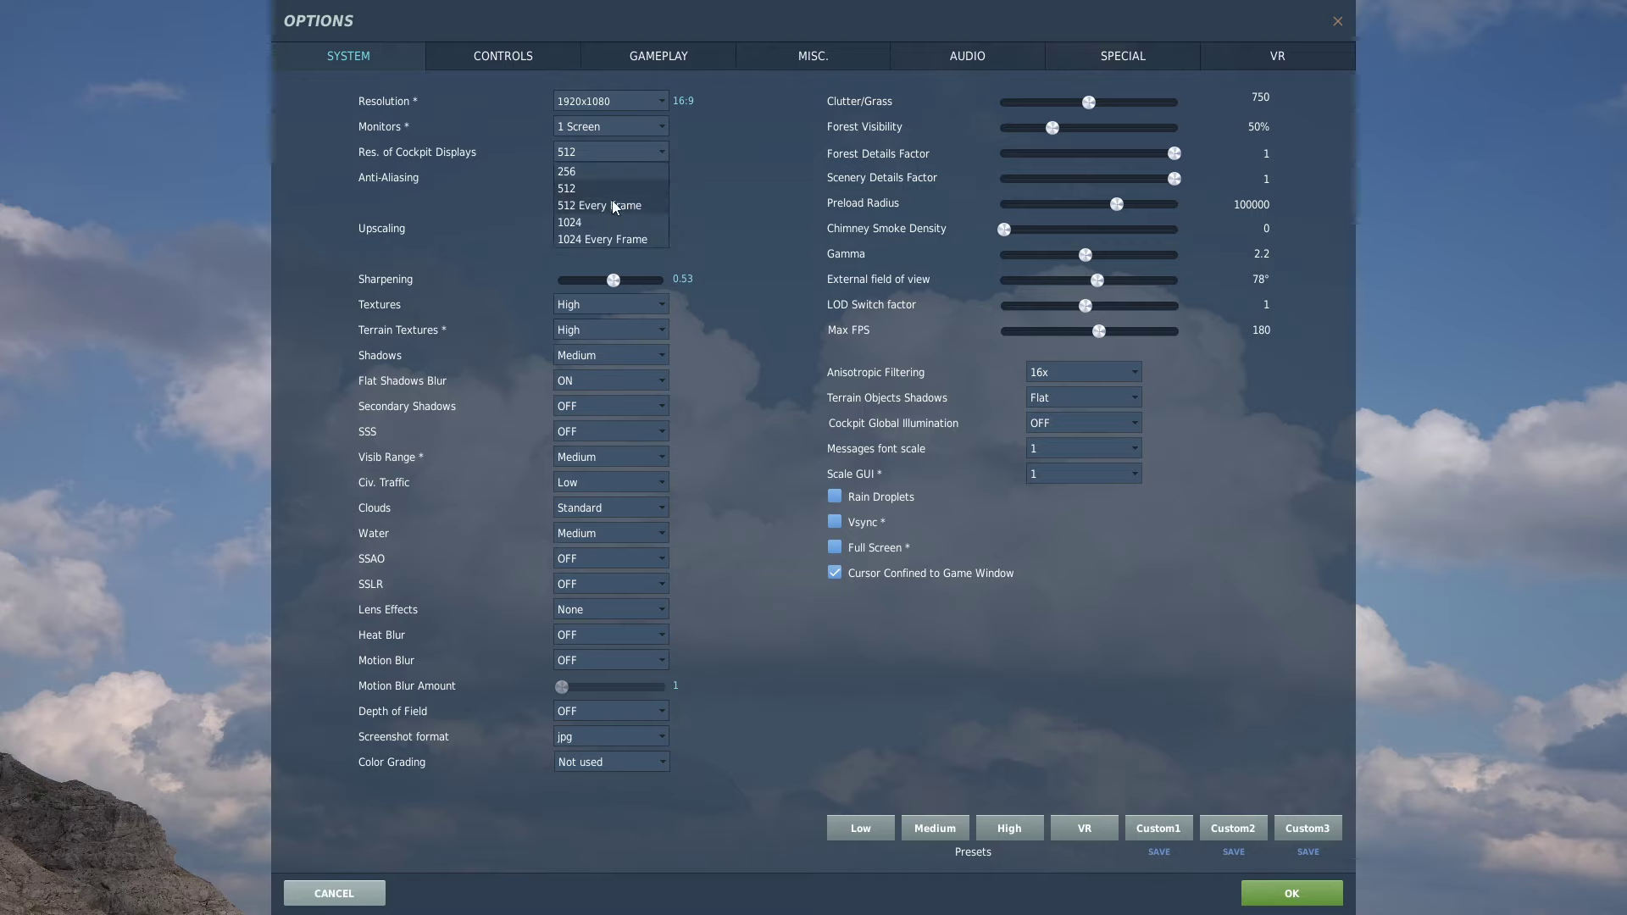
click(440, 166)
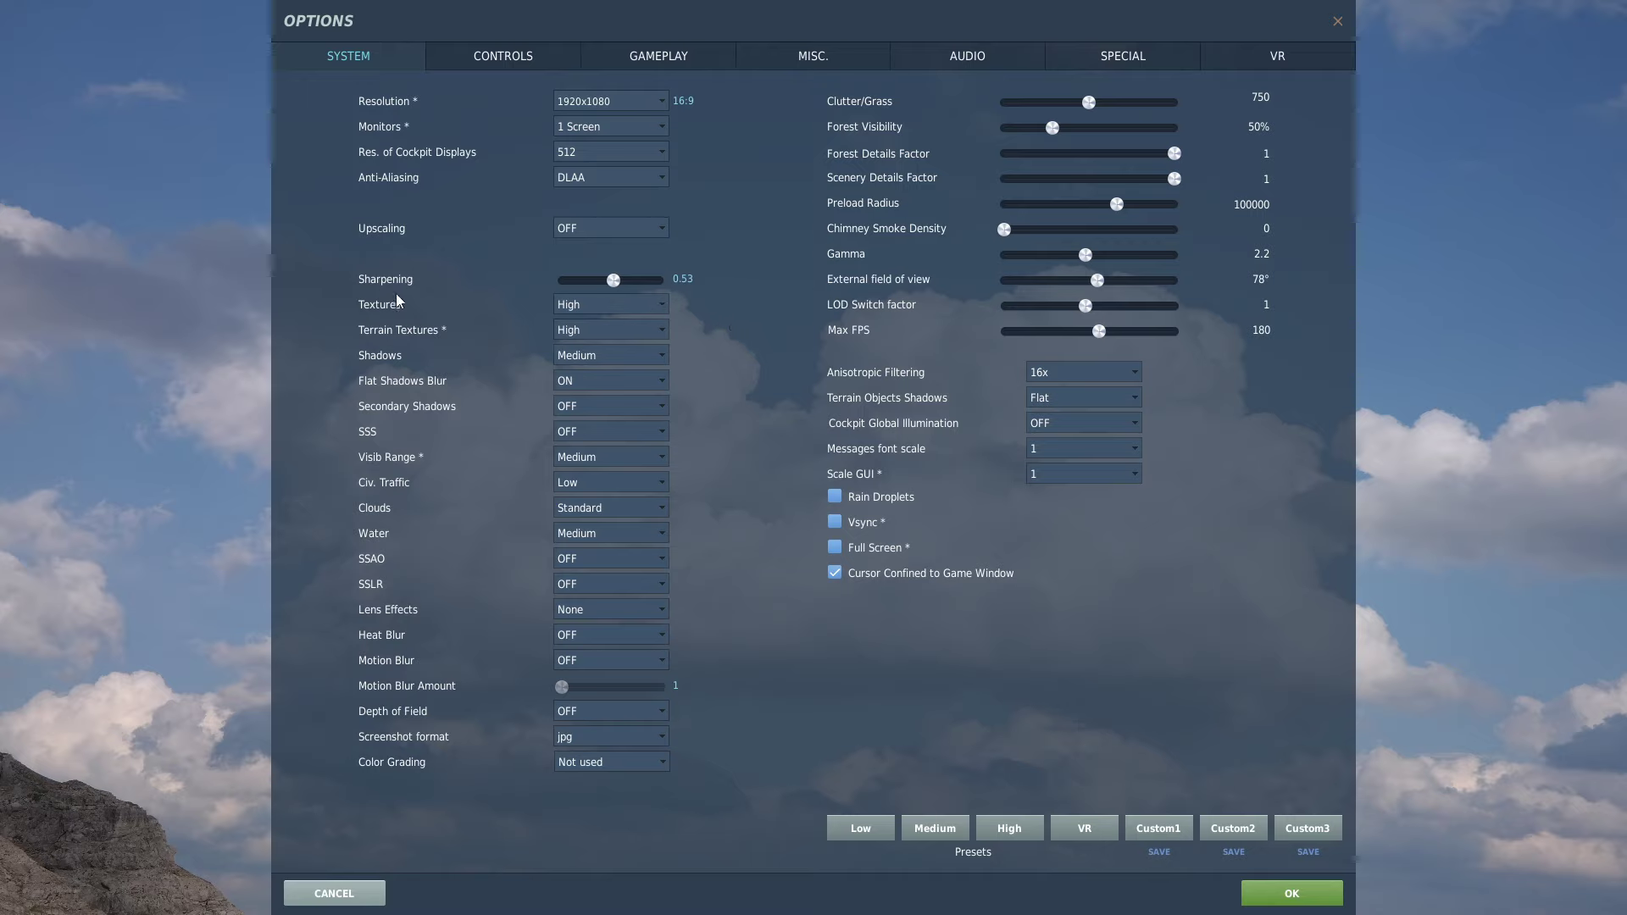
click(608, 307)
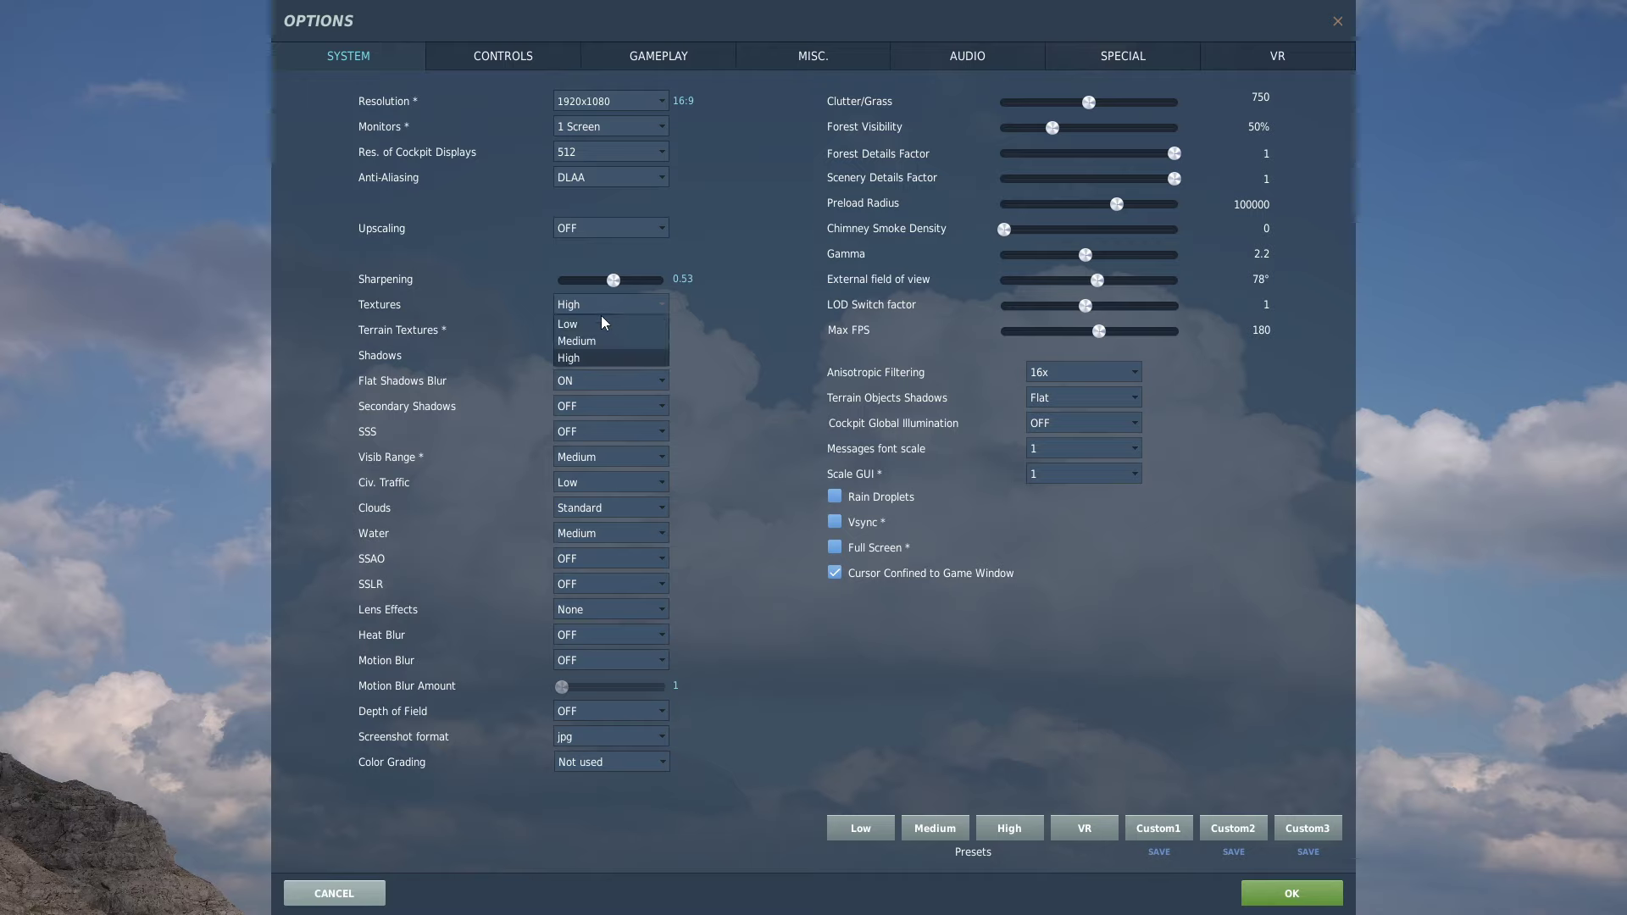
click(729, 298)
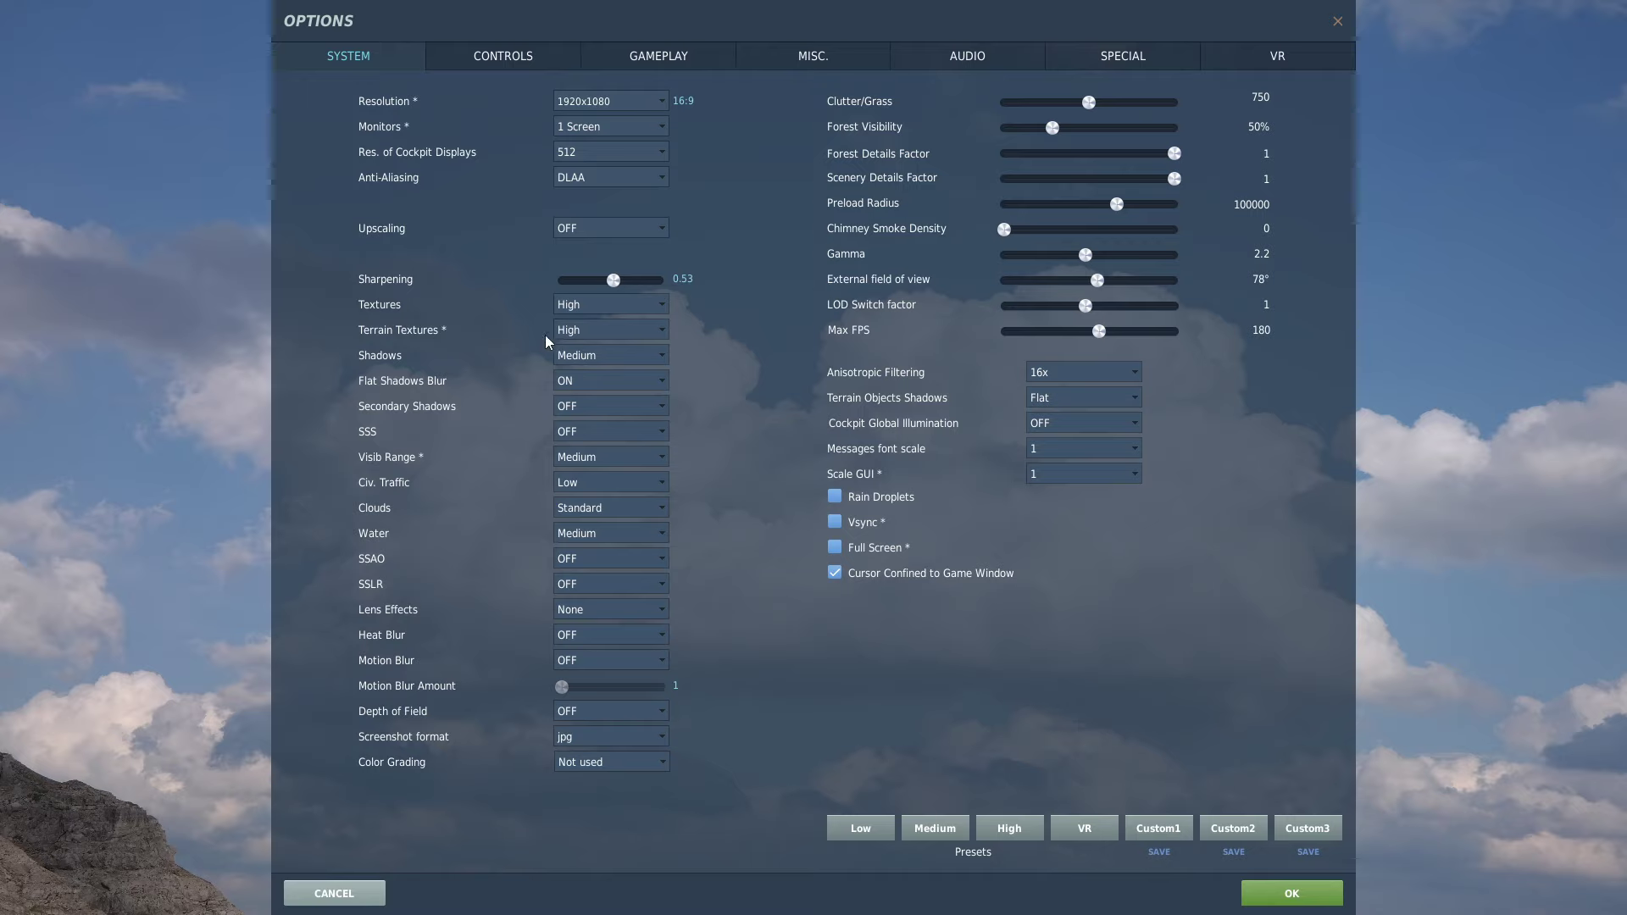
click(586, 336)
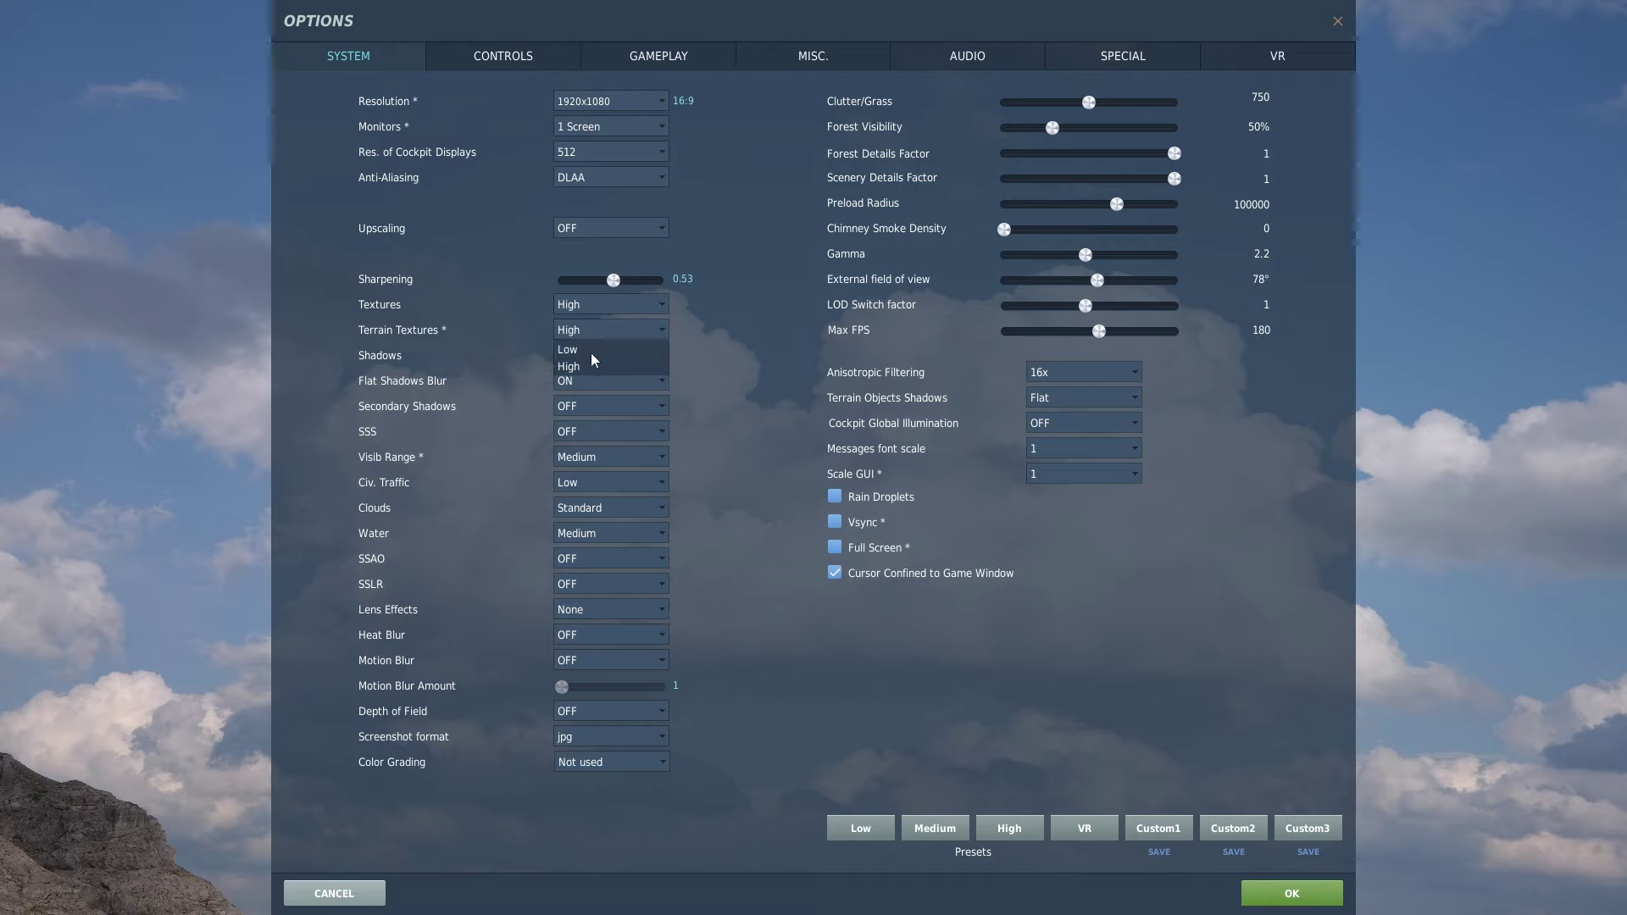
click(641, 368)
click(577, 355)
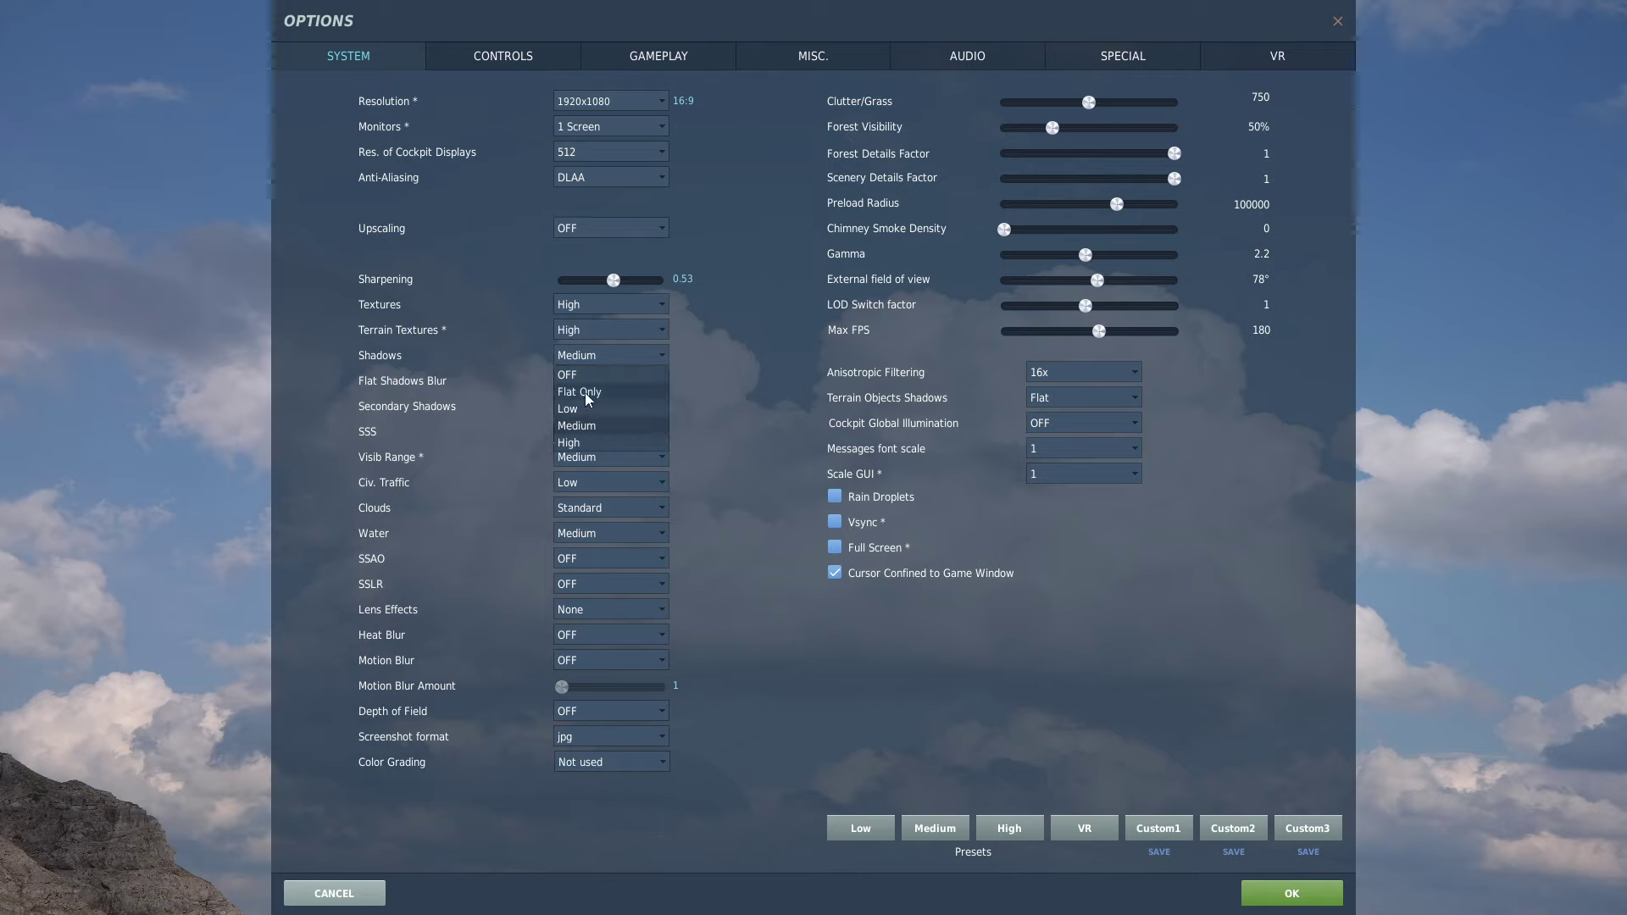
click(698, 349)
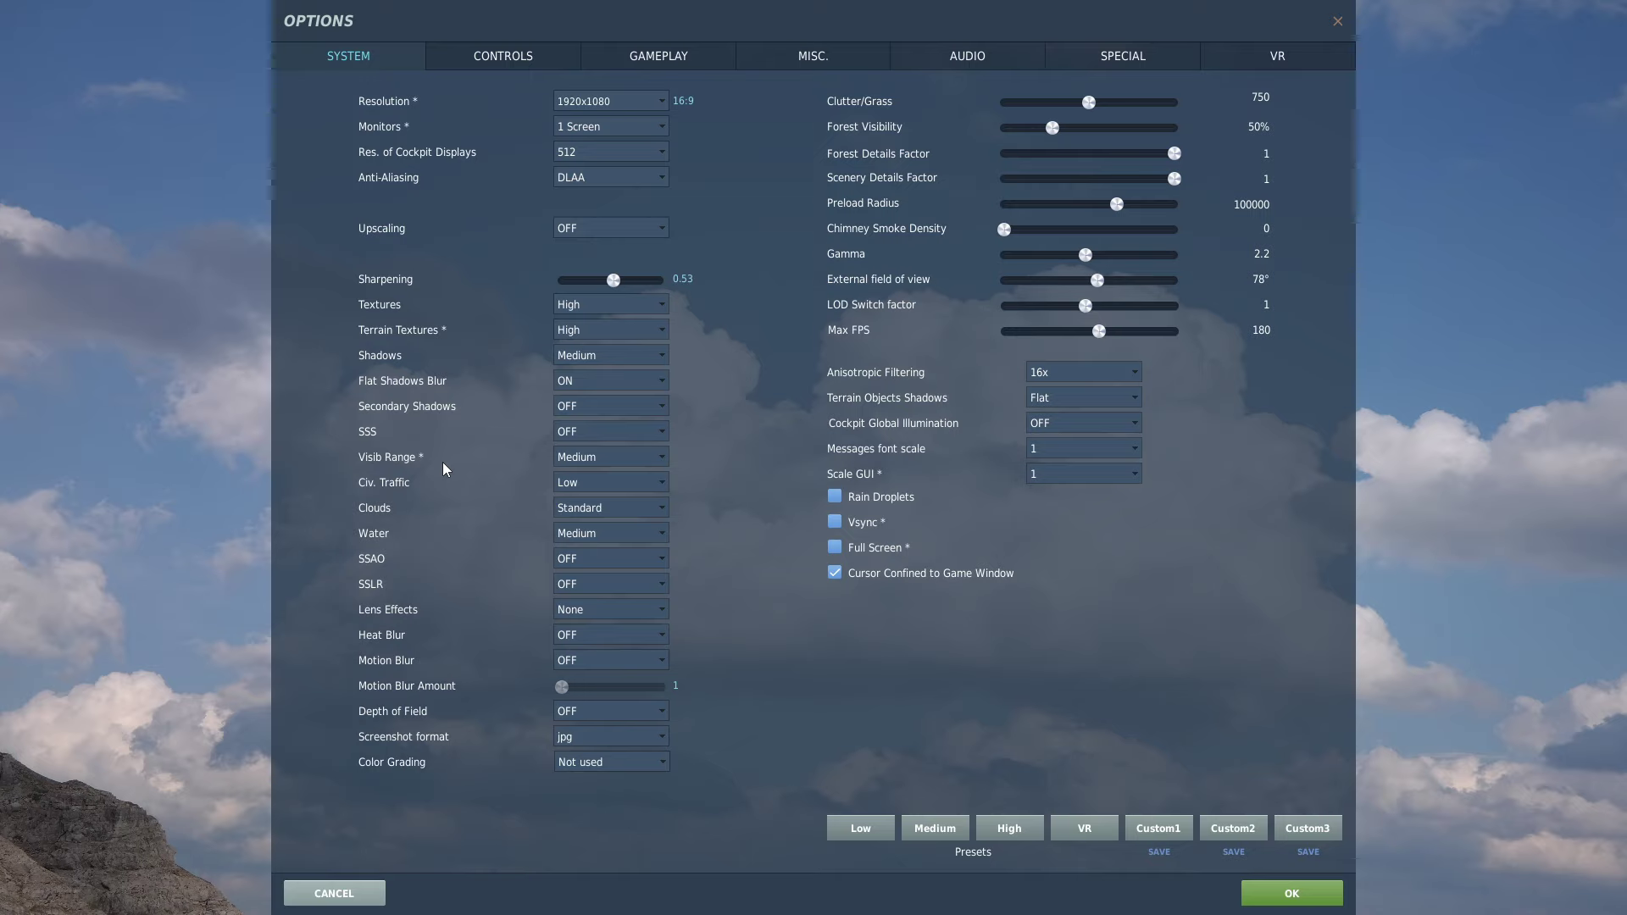
mouse_move(404, 456)
click(644, 489)
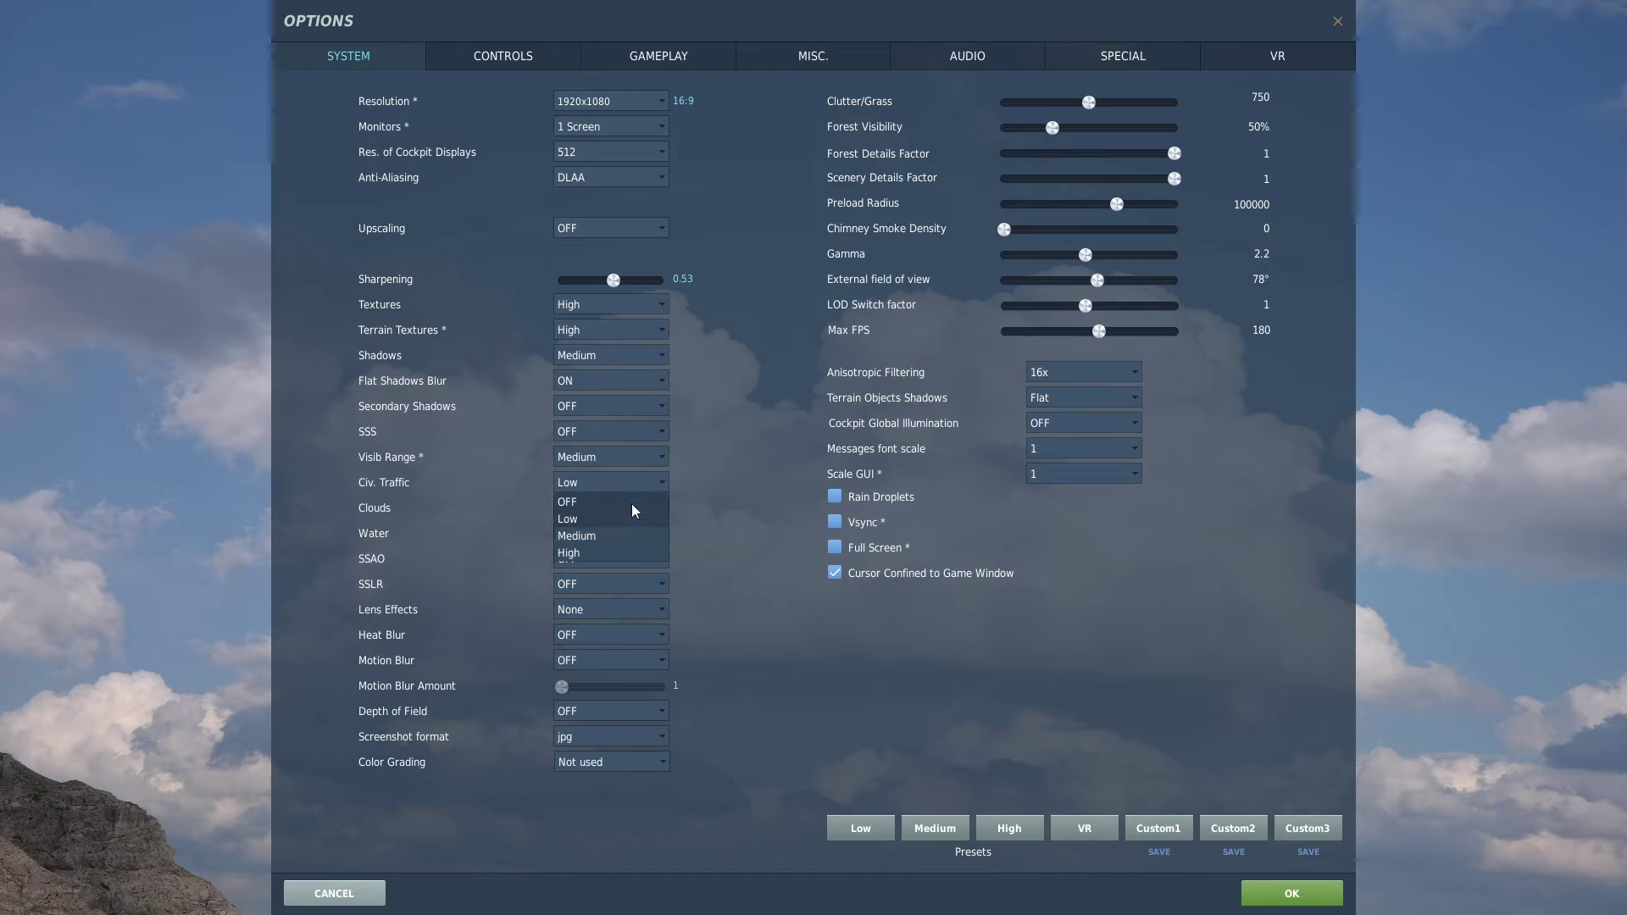
click(674, 525)
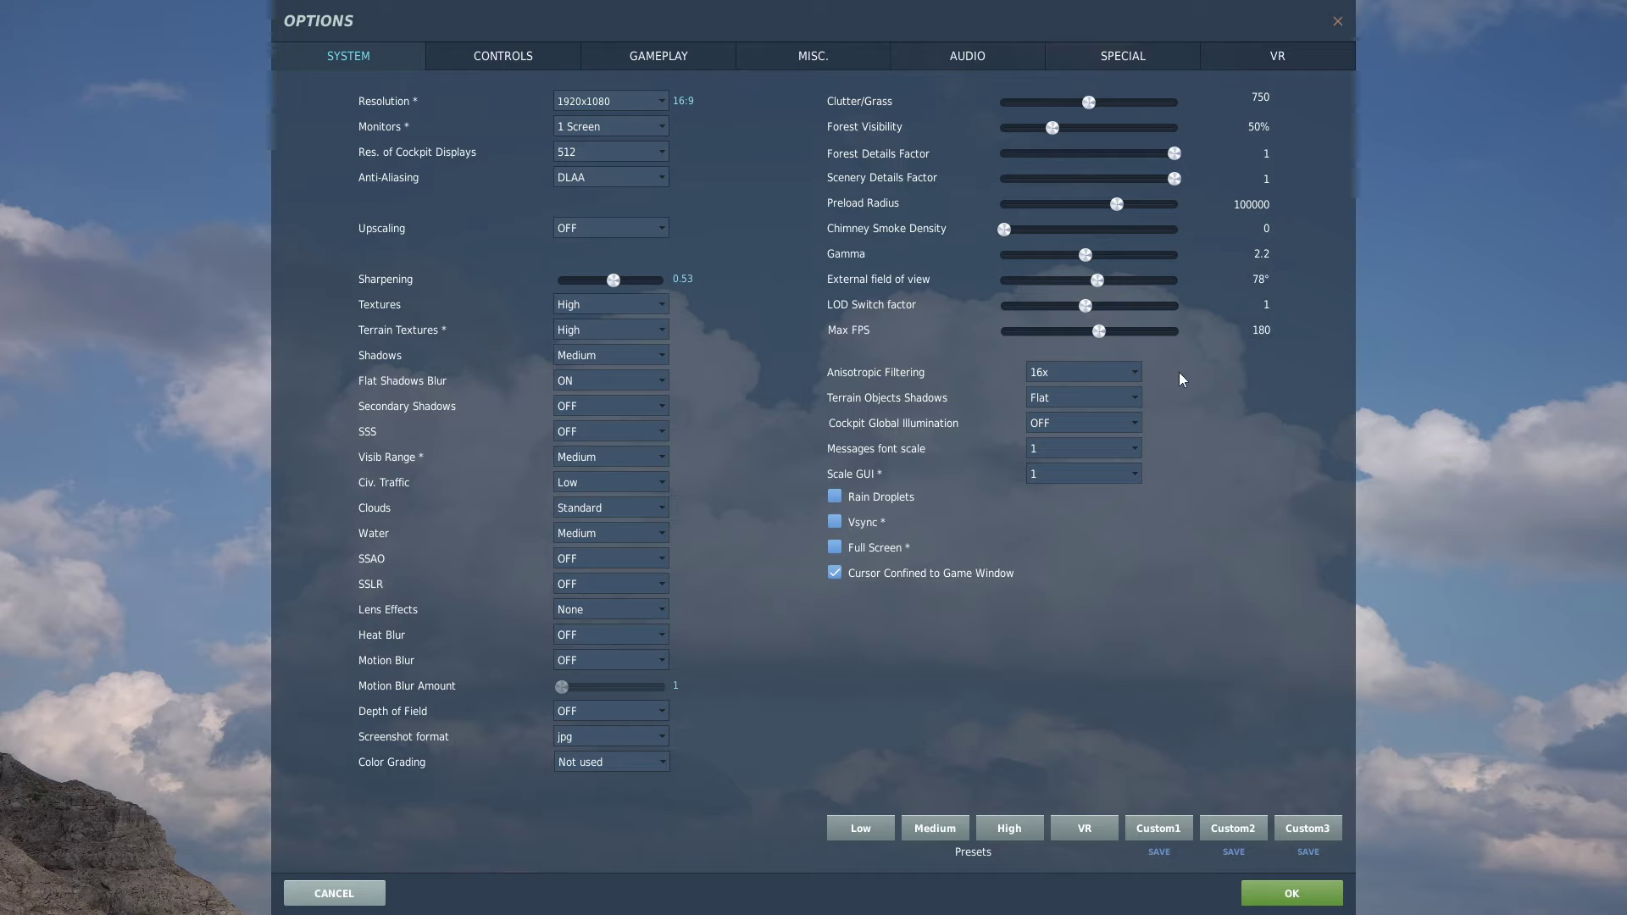
Switch the DCS options to the VR tab, showing Pixel Density 1.2 and left-eye mirroring
click(1271, 68)
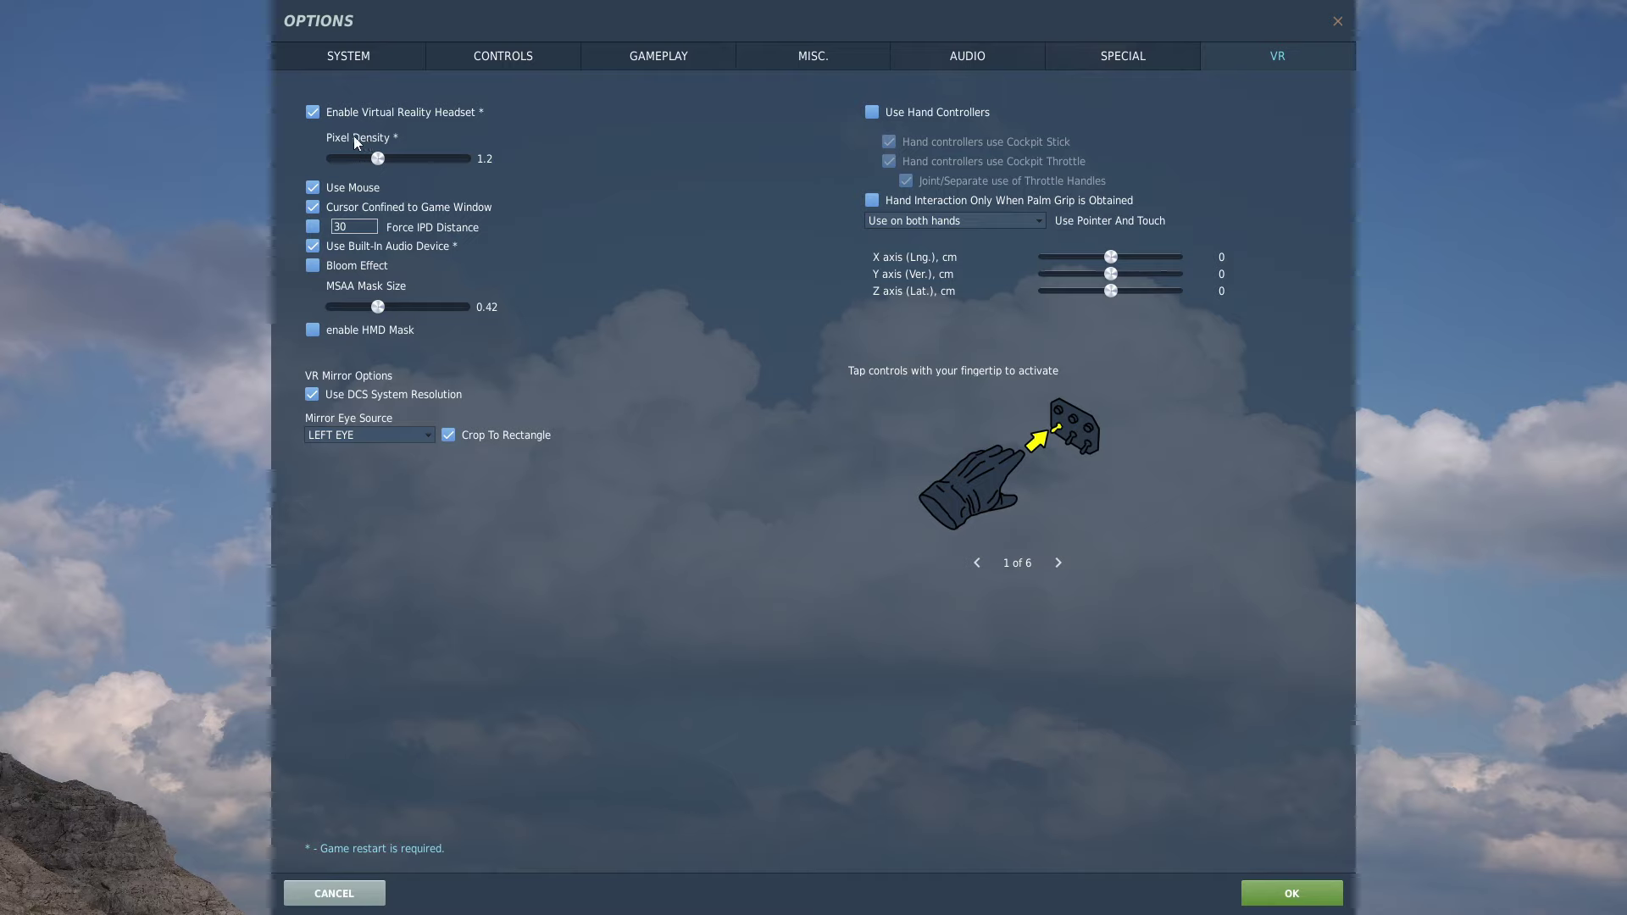